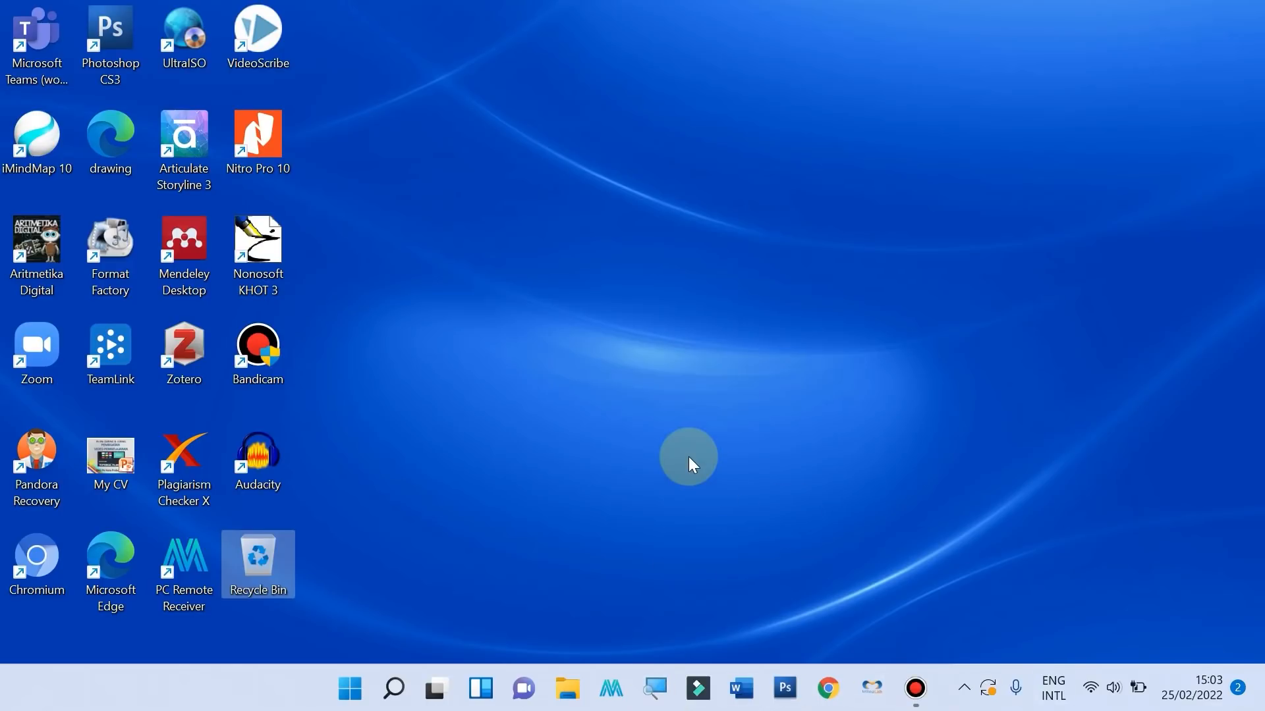
Open the SATUAN PENDIDIKAN workbook from the # Pelaporan Hasil US PAI folder in Documents, enabling editing and its macros.
click(567, 688)
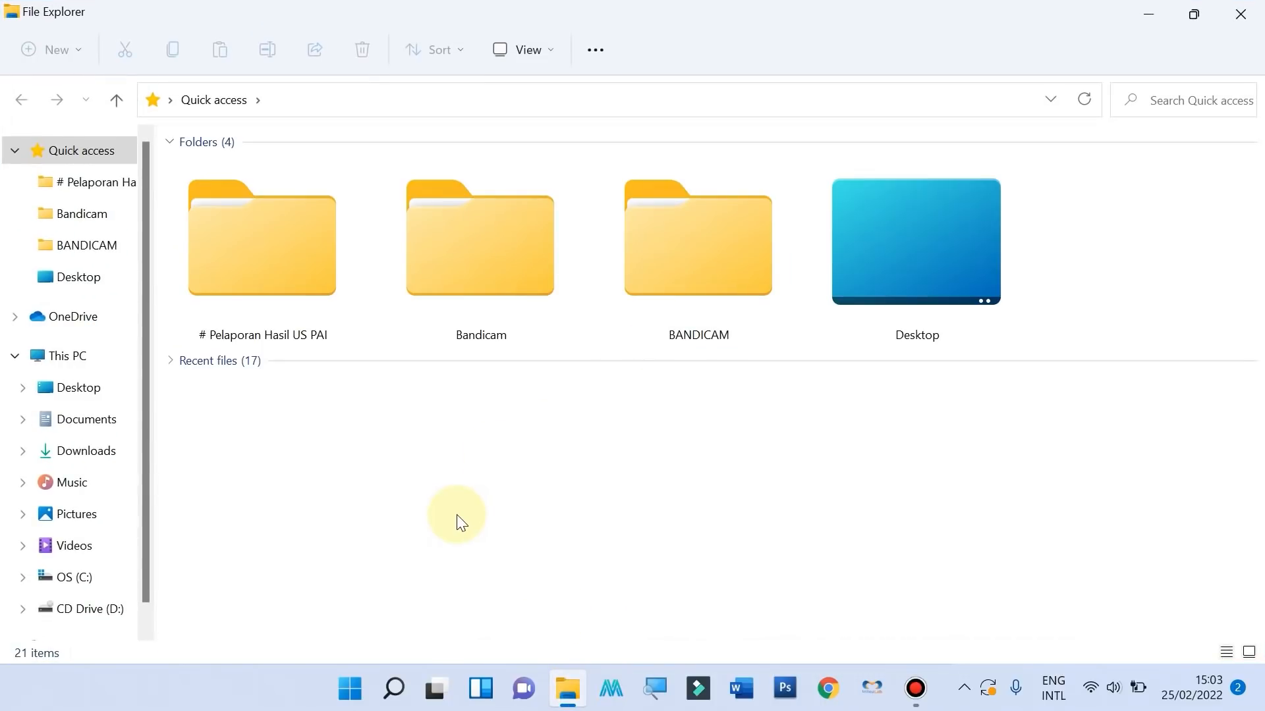
click(83, 429)
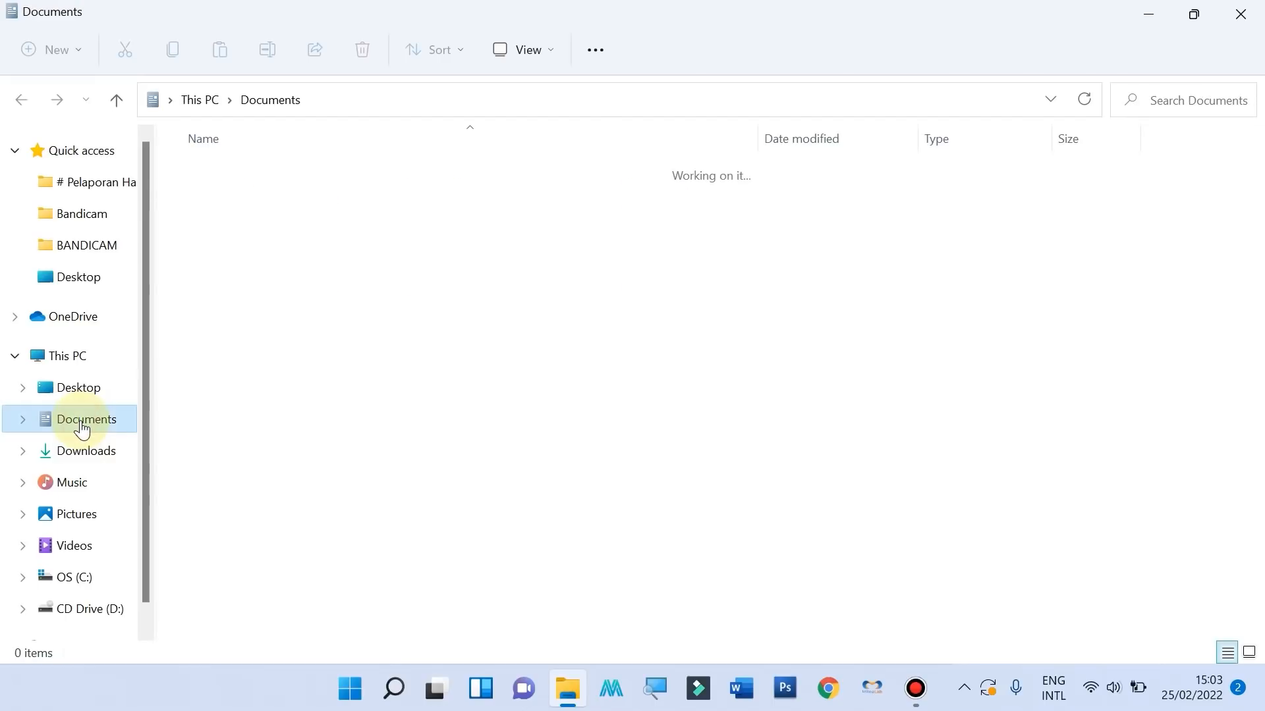
double_click(278, 200)
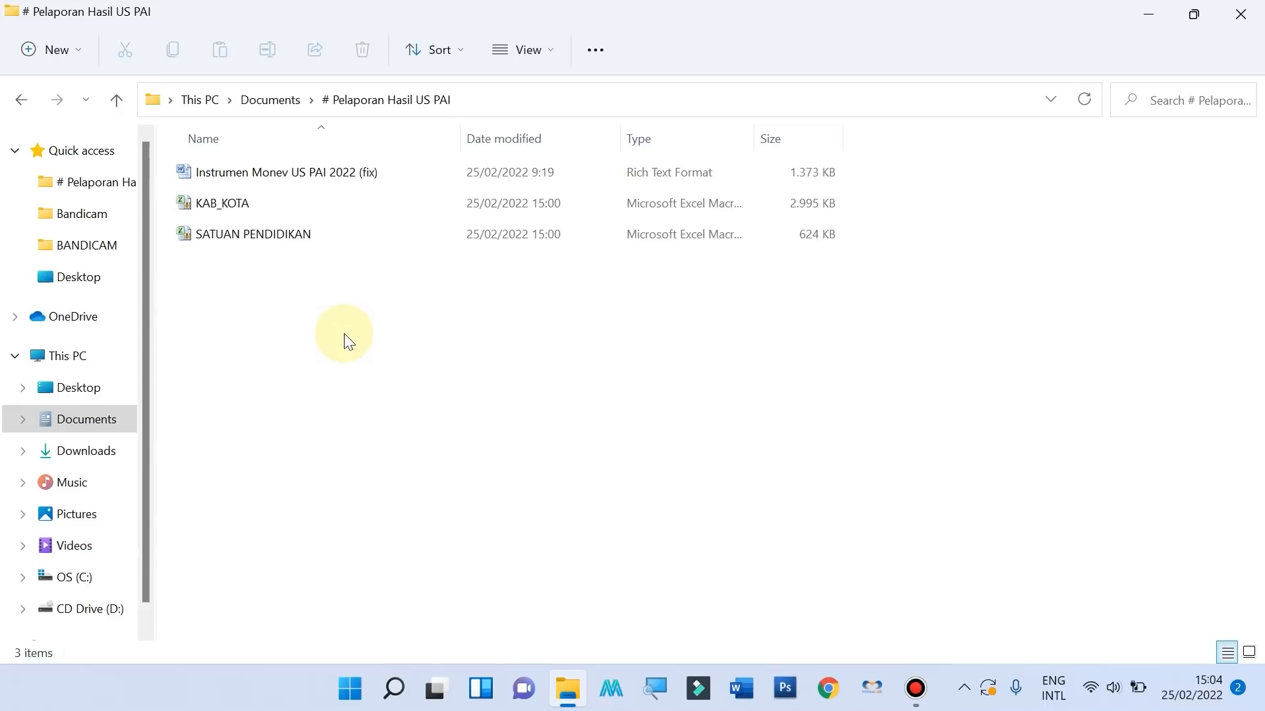
click(261, 231)
double_click(261, 232)
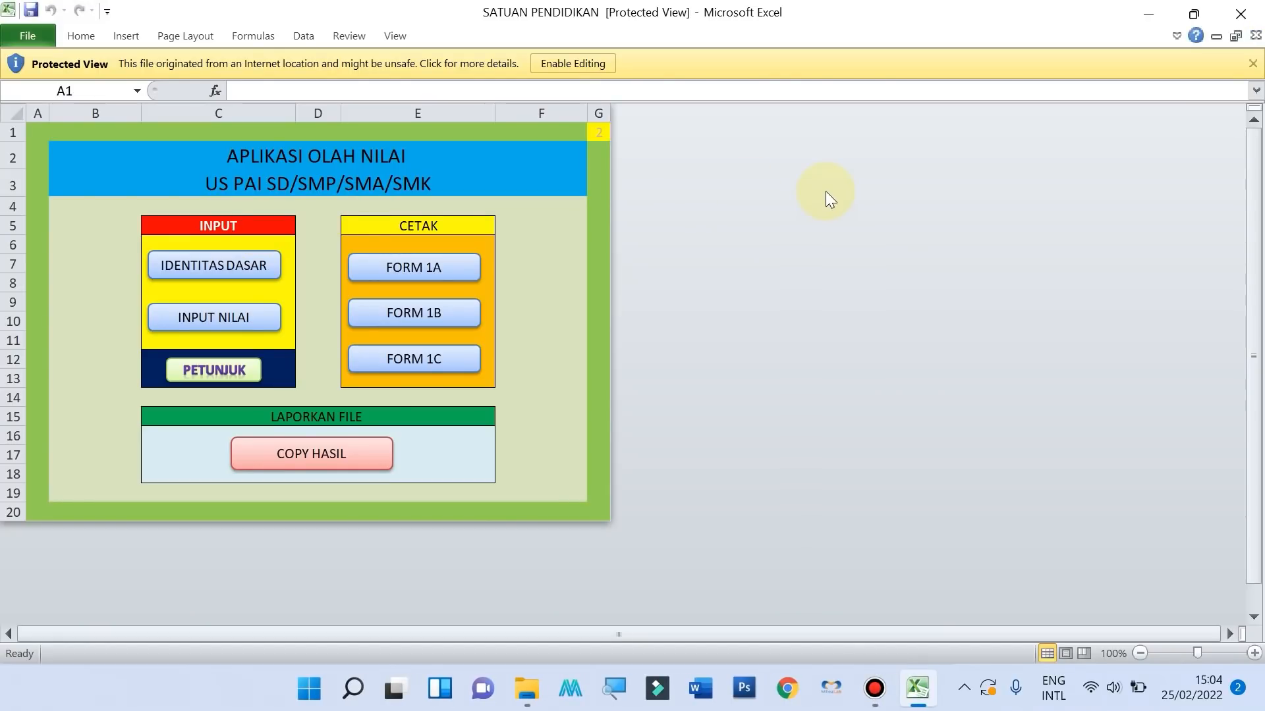
click(577, 64)
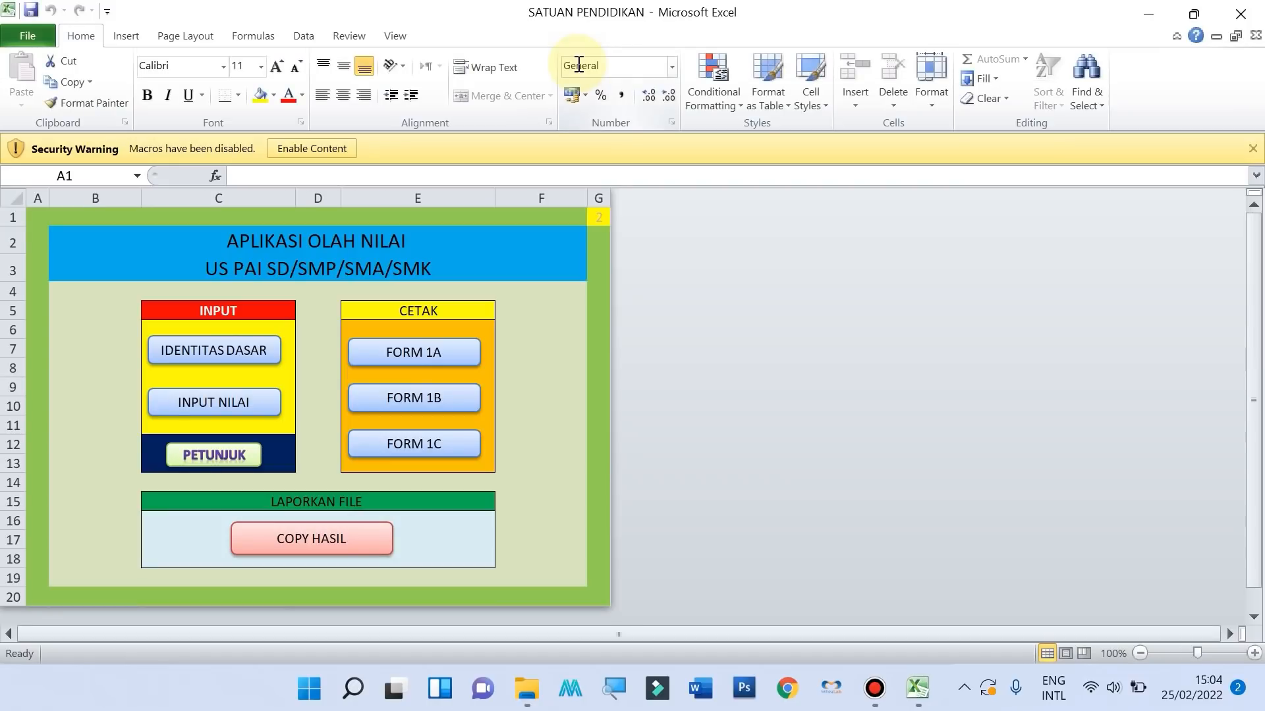
click(311, 152)
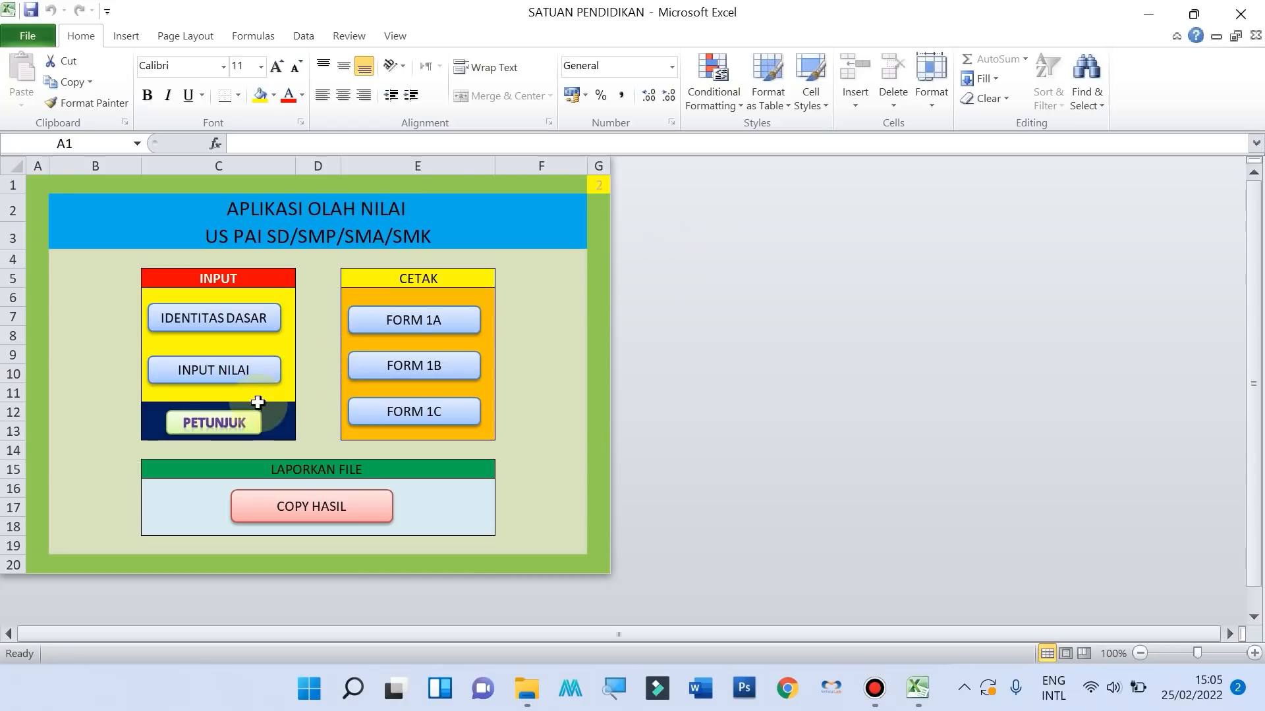
Review the PETUNJUK macro instructions and the IDENTITAS DASAR school data, returning to the main menu after each.
click(208, 430)
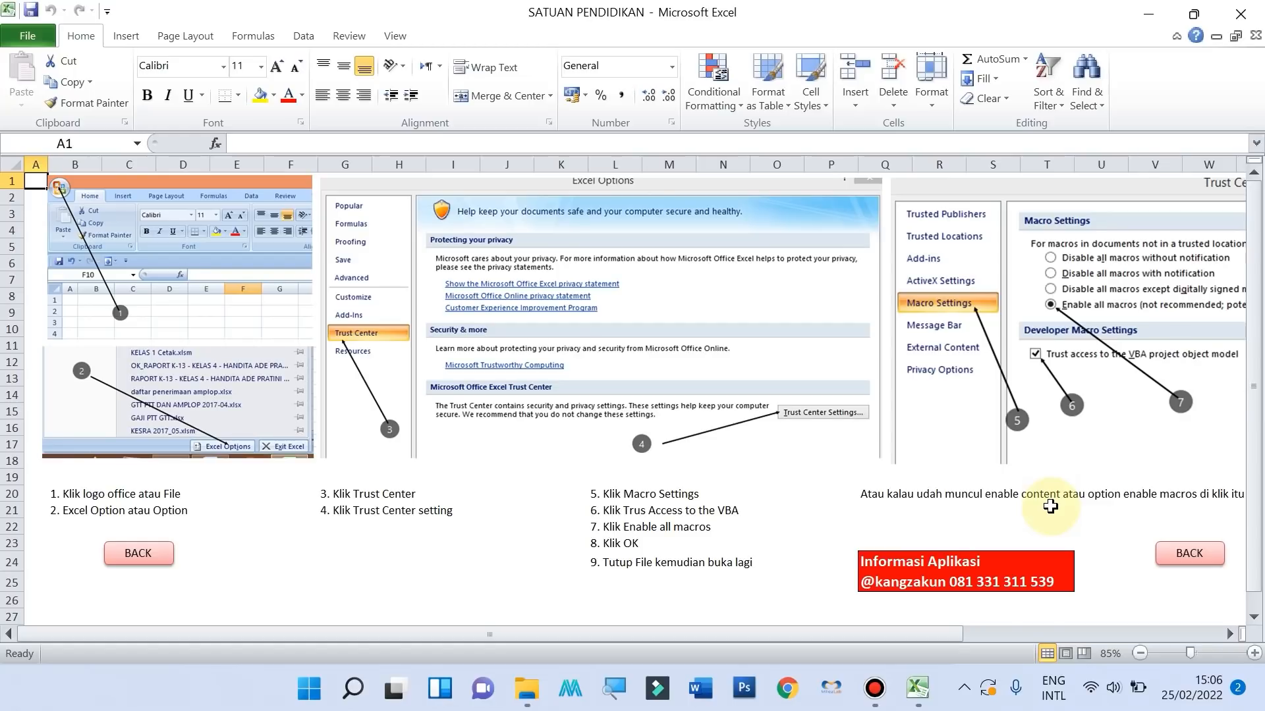
click(1172, 555)
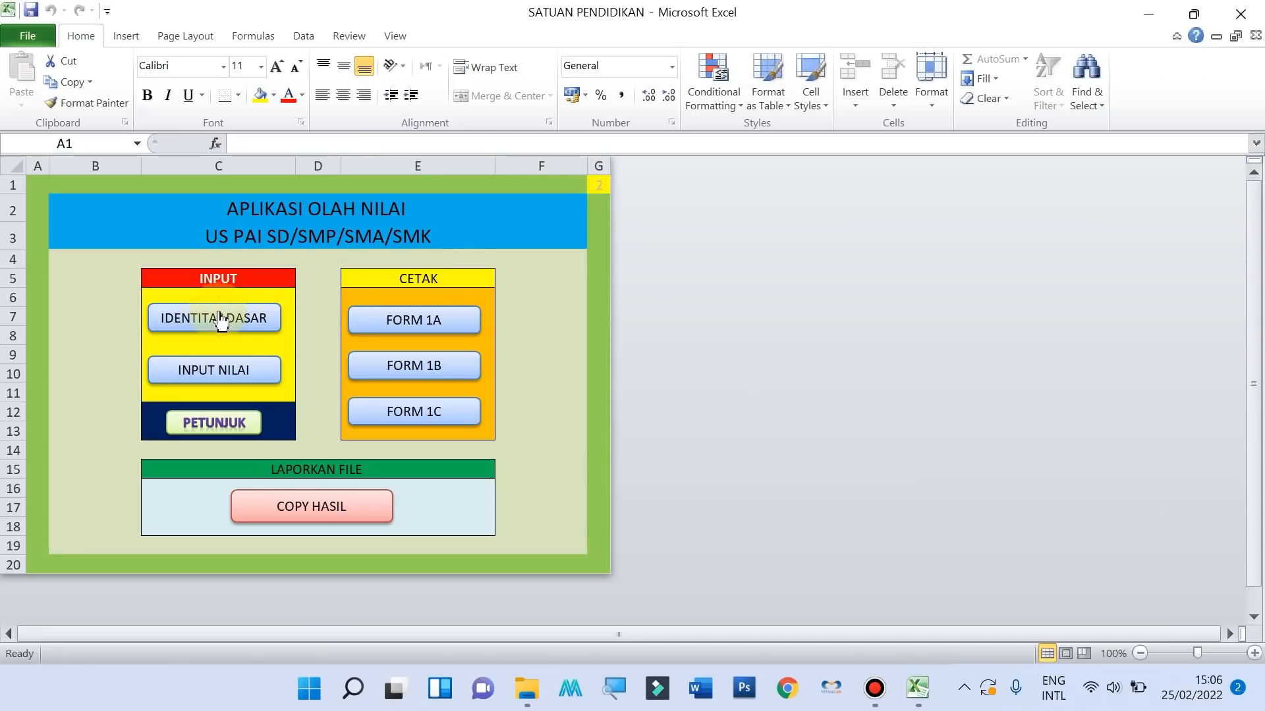
click(195, 322)
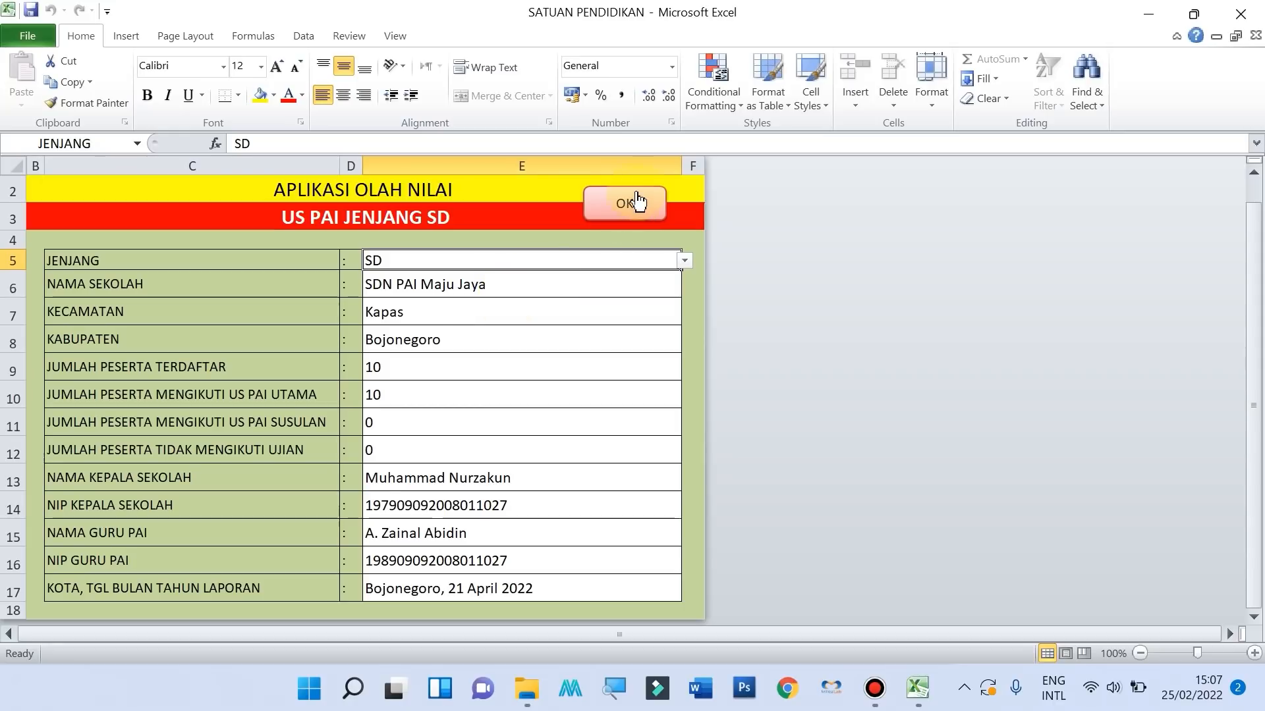
click(616, 203)
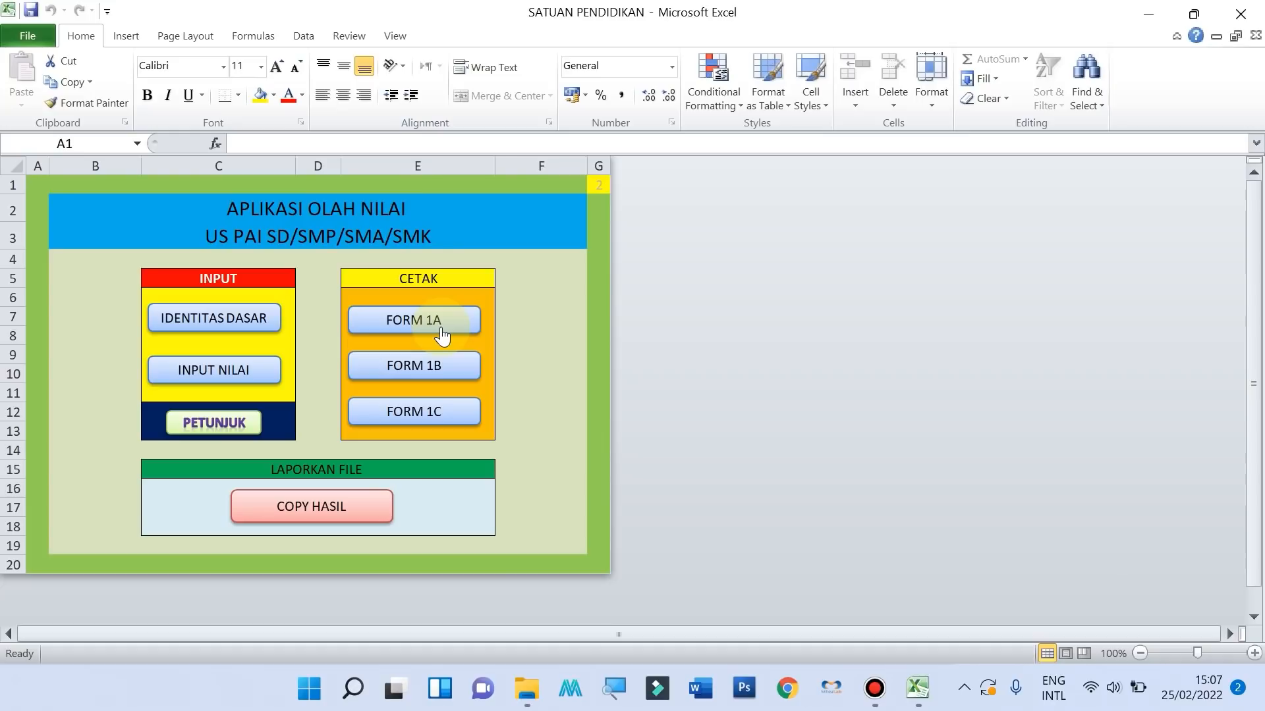
Open the INPUT NILAI sheet and examine the participant number and participant name columns.
click(192, 371)
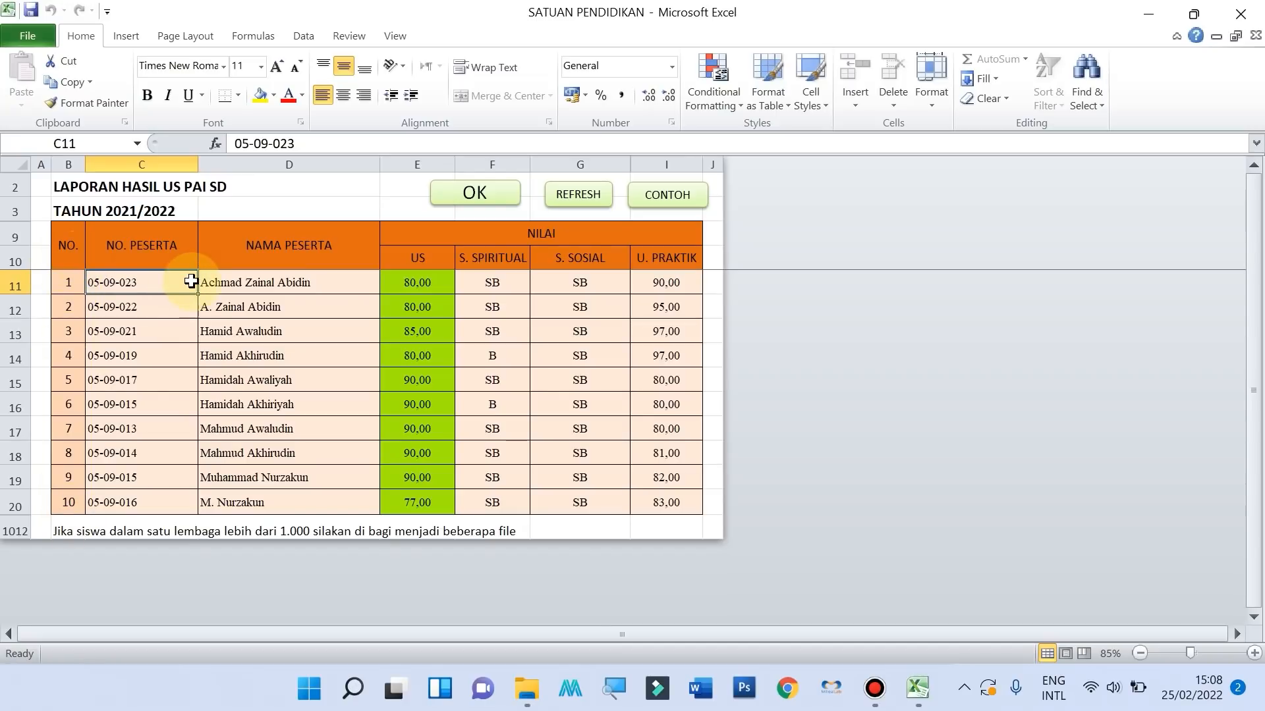
double_click(167, 287)
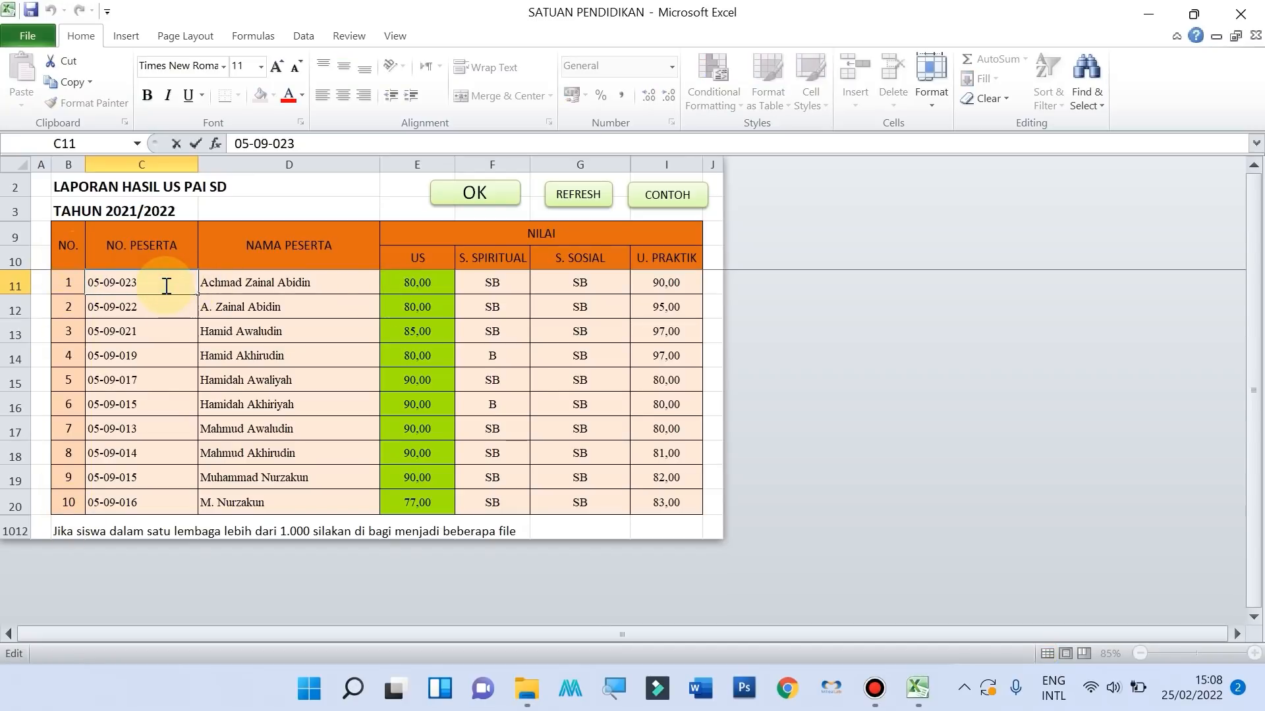
click(297, 283)
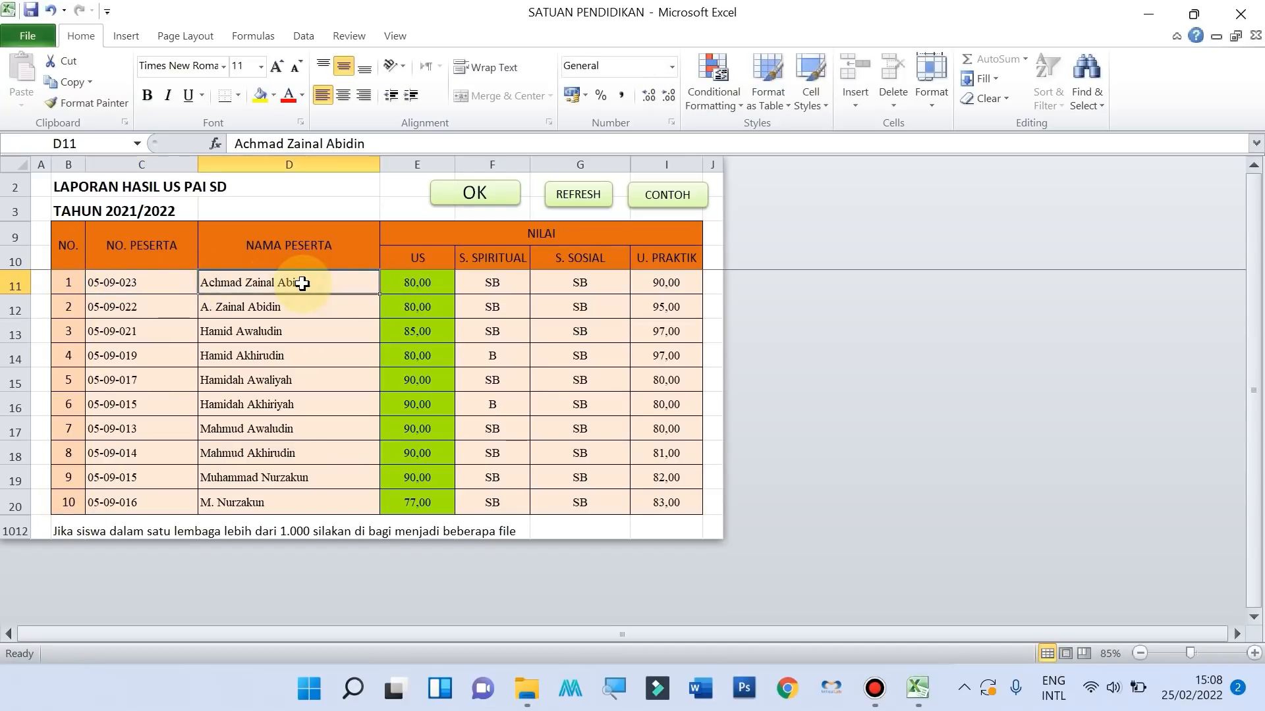
click(298, 305)
click(290, 333)
click(291, 355)
click(318, 404)
Examine the US score cells of the first four participants, keeping the existing scores.
double_click(429, 282)
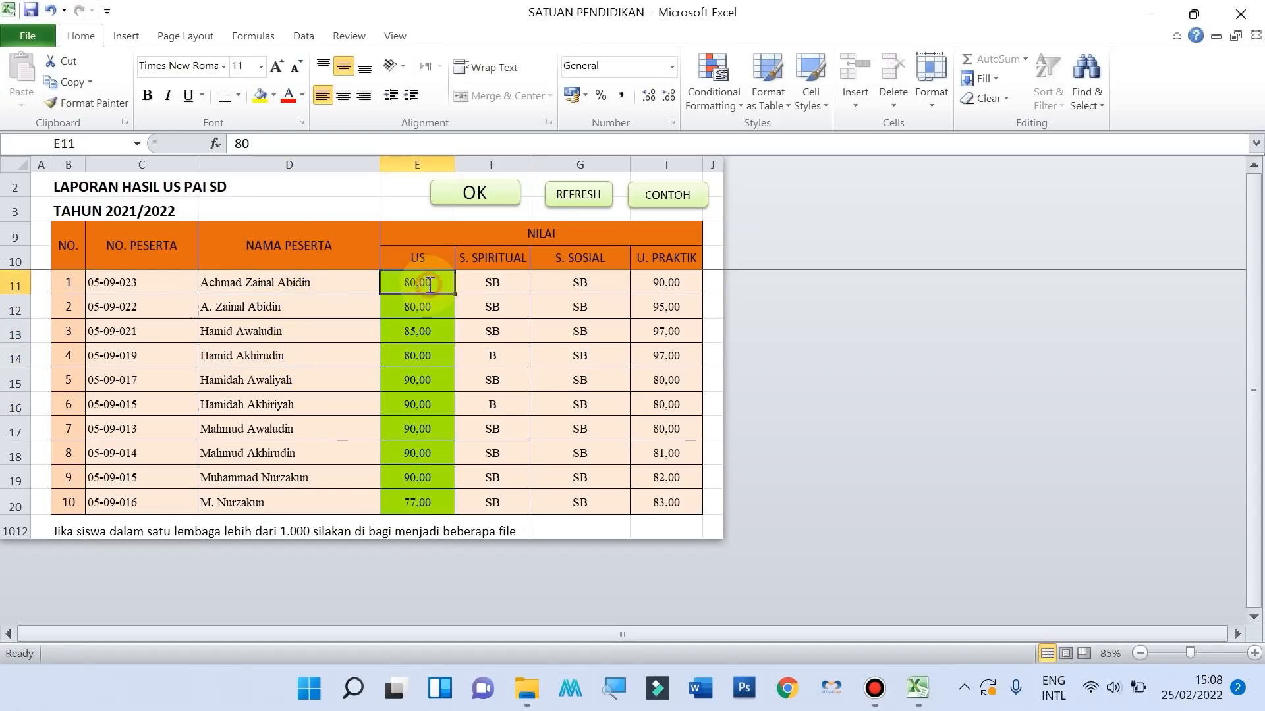
click(429, 305)
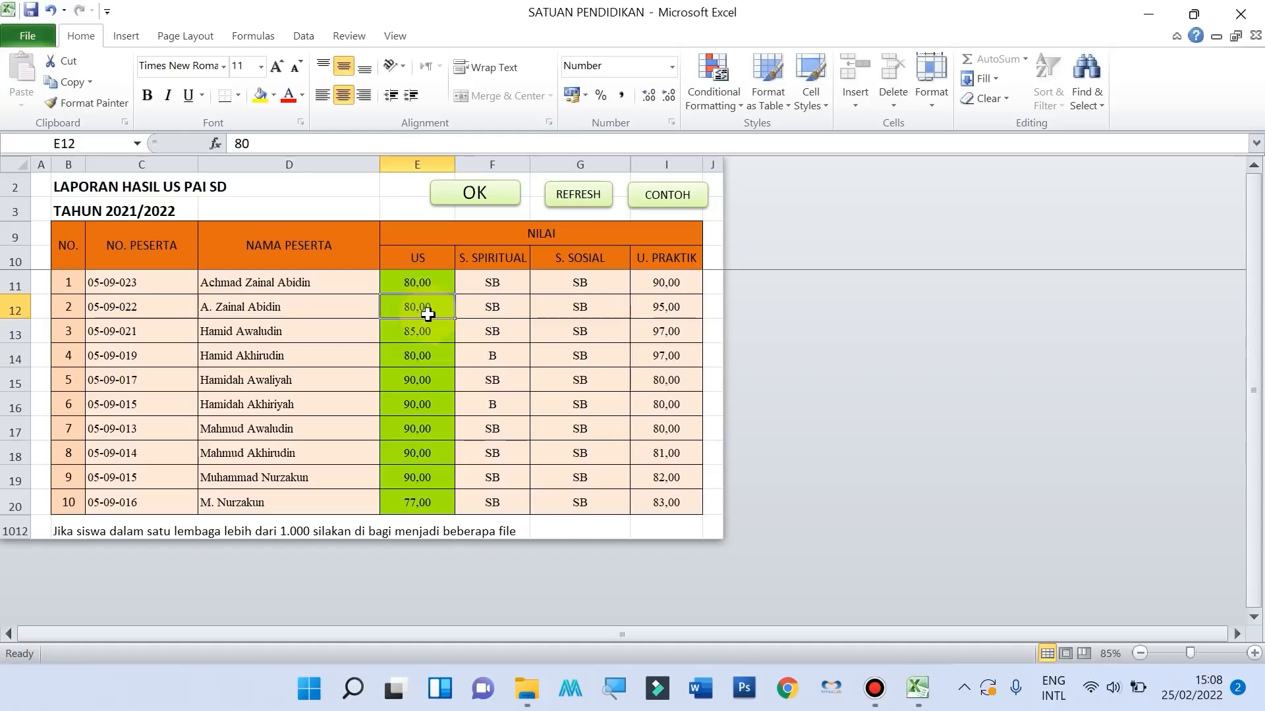
click(428, 329)
click(429, 351)
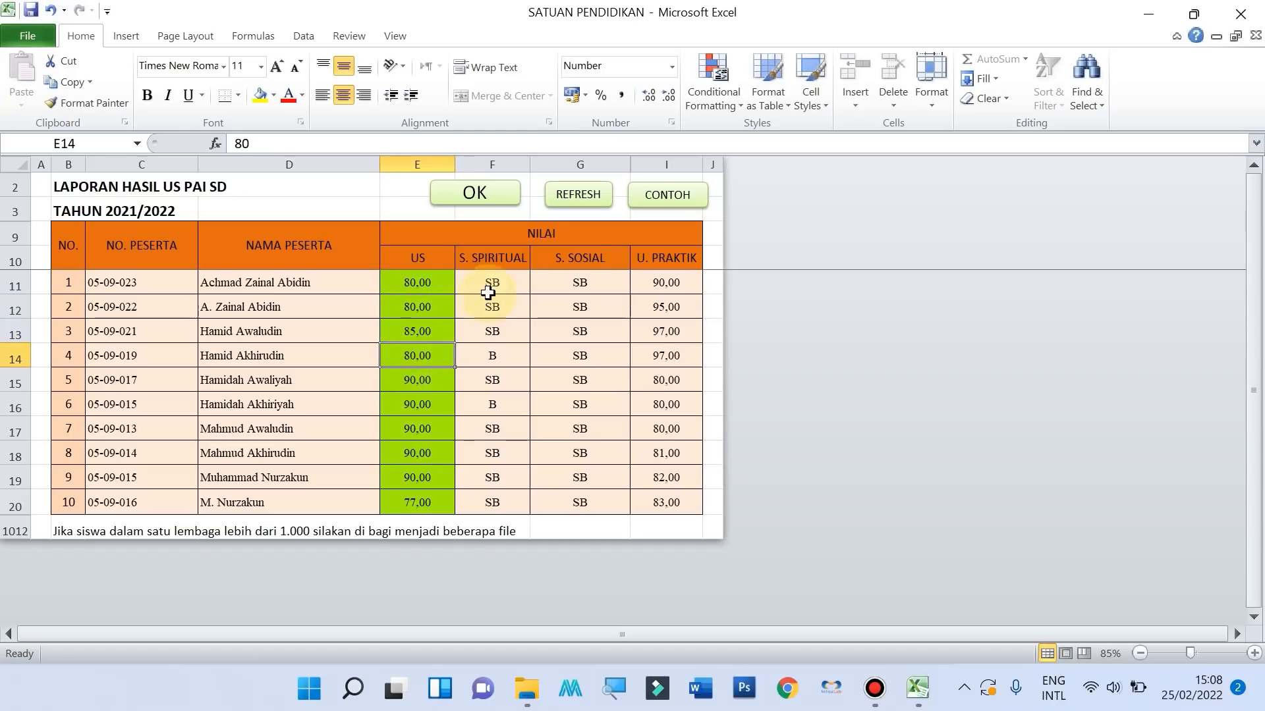
key(F2)
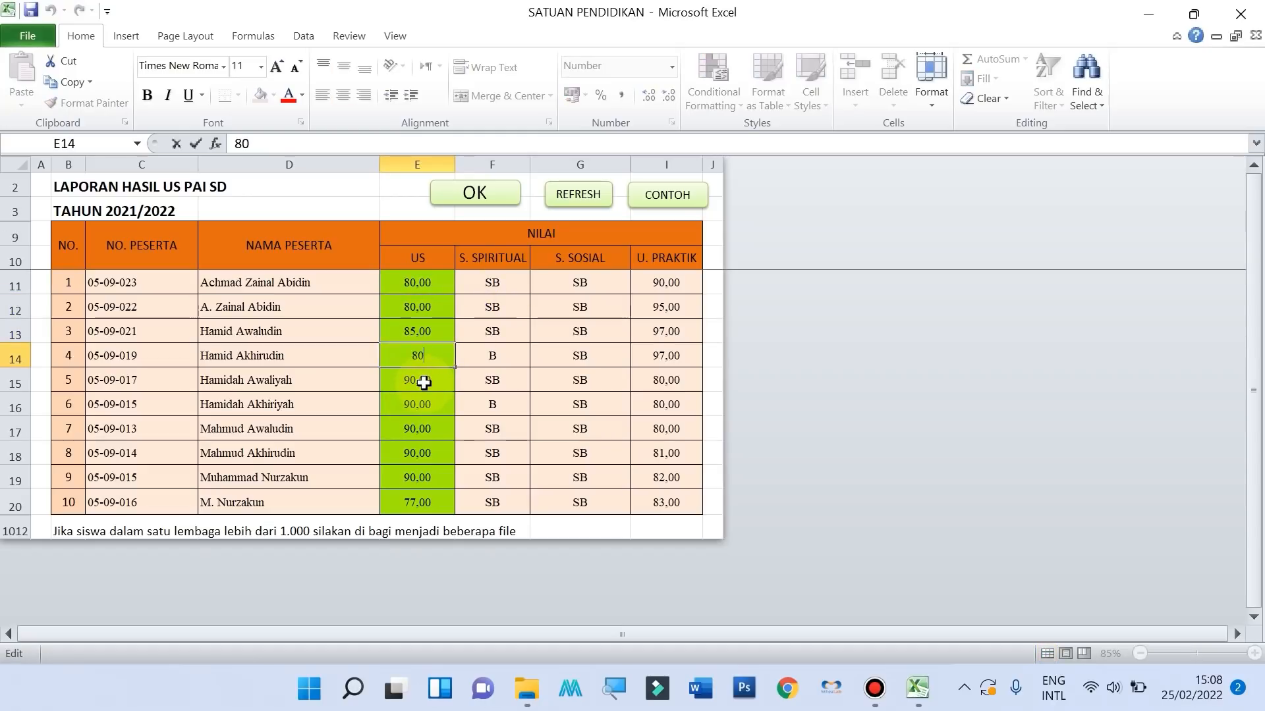
key(ctrl+Return)
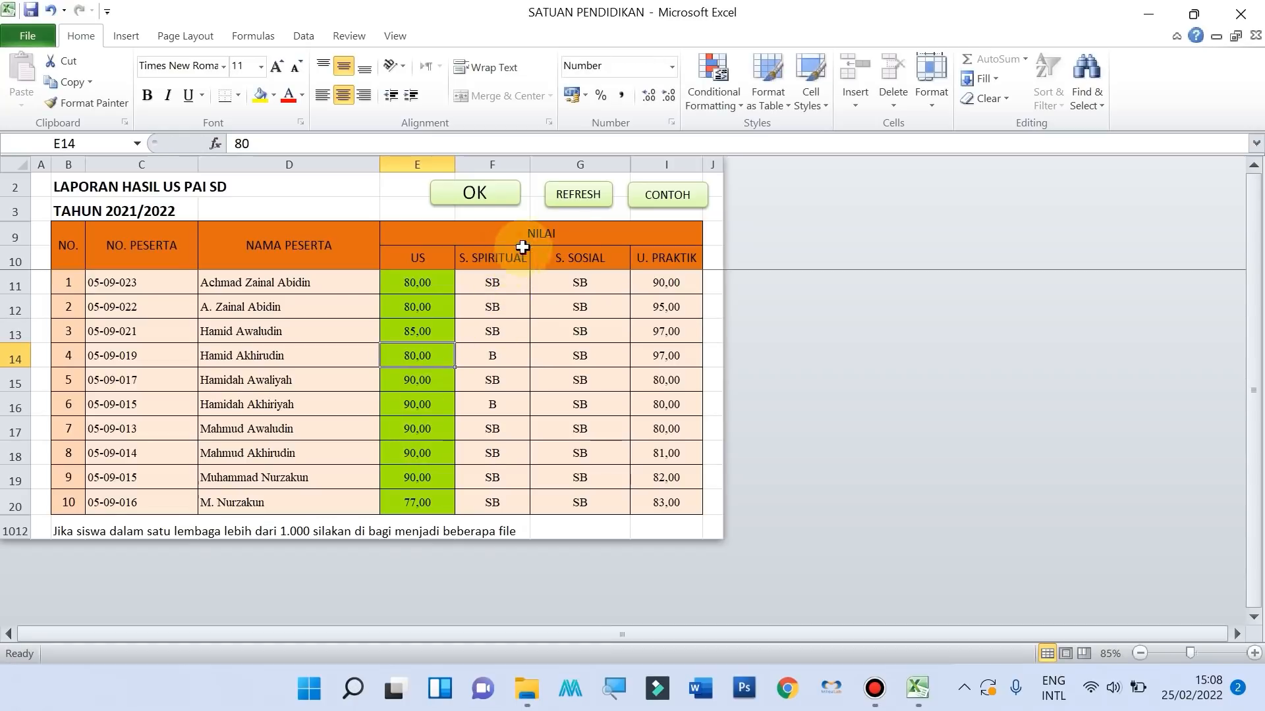
Examine the S. SPIRITUAL attitude grades of the first six participants.
click(493, 283)
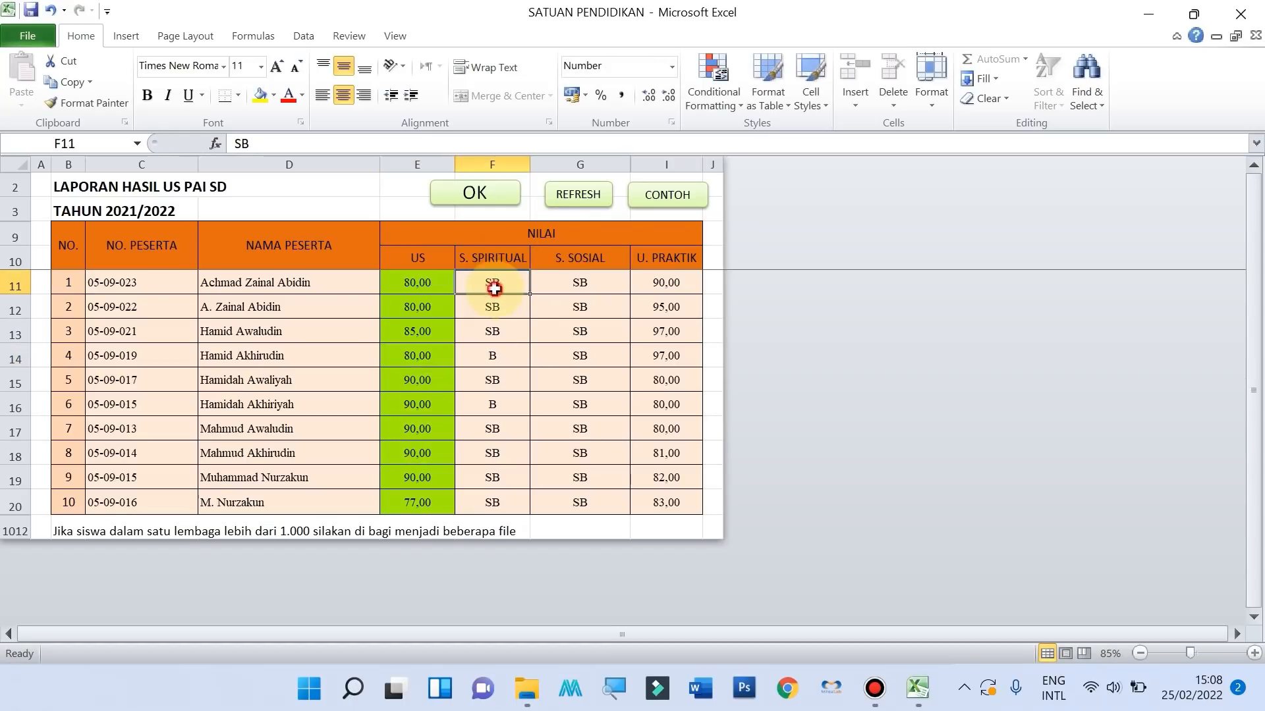
click(500, 311)
click(496, 332)
click(498, 354)
click(496, 379)
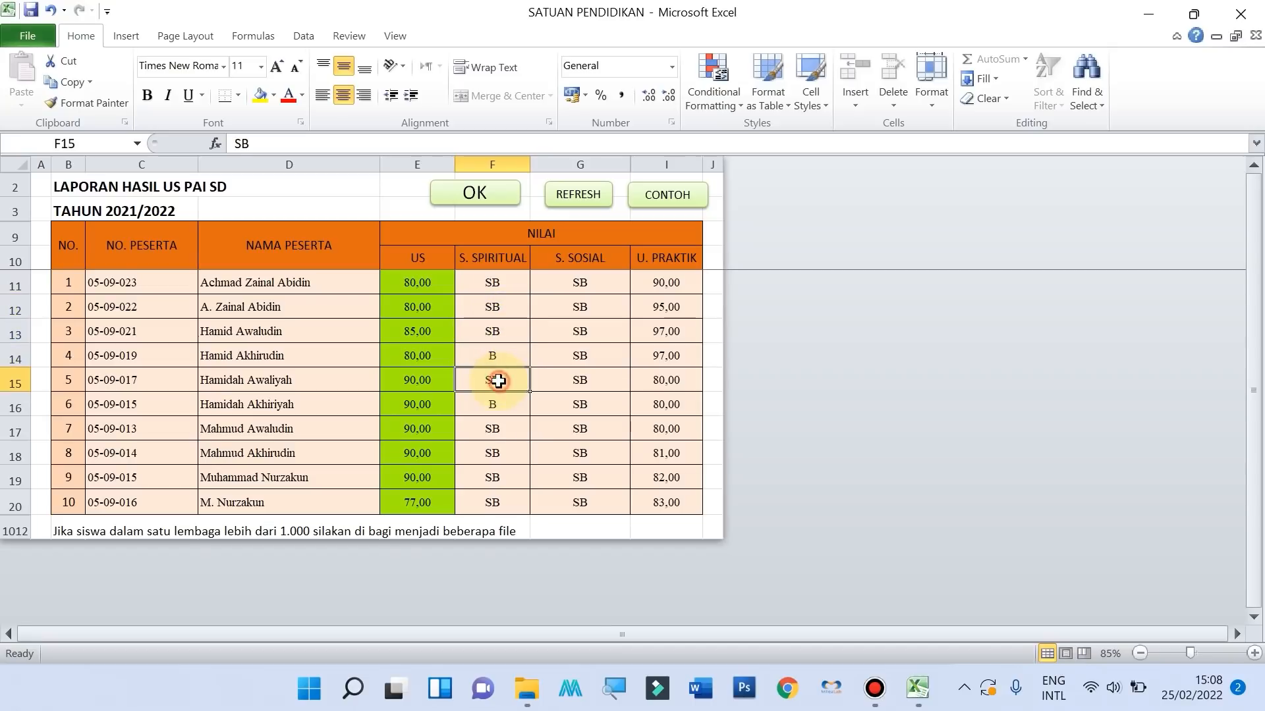
click(497, 402)
Check entries in the S. SOSIAL, U. PRAKTIK and US columns, and confirm the score sheet to return to the main menu.
click(592, 283)
click(593, 323)
click(593, 379)
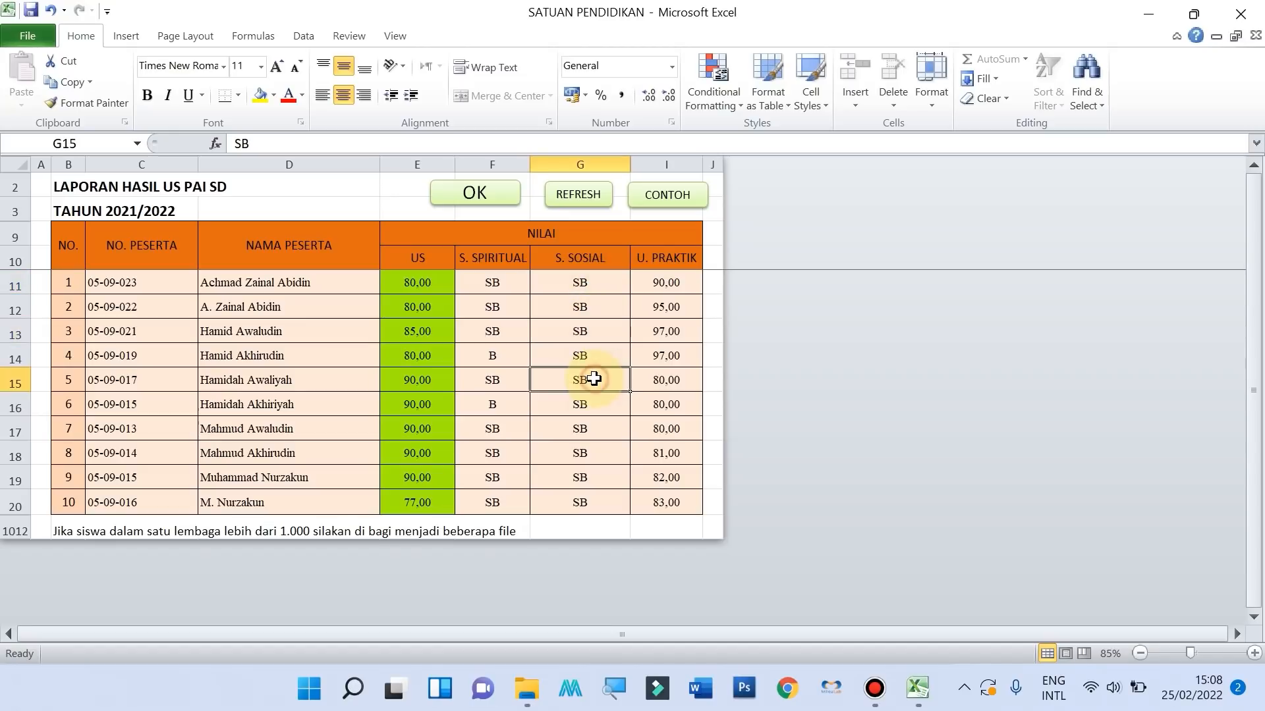
click(680, 408)
click(616, 476)
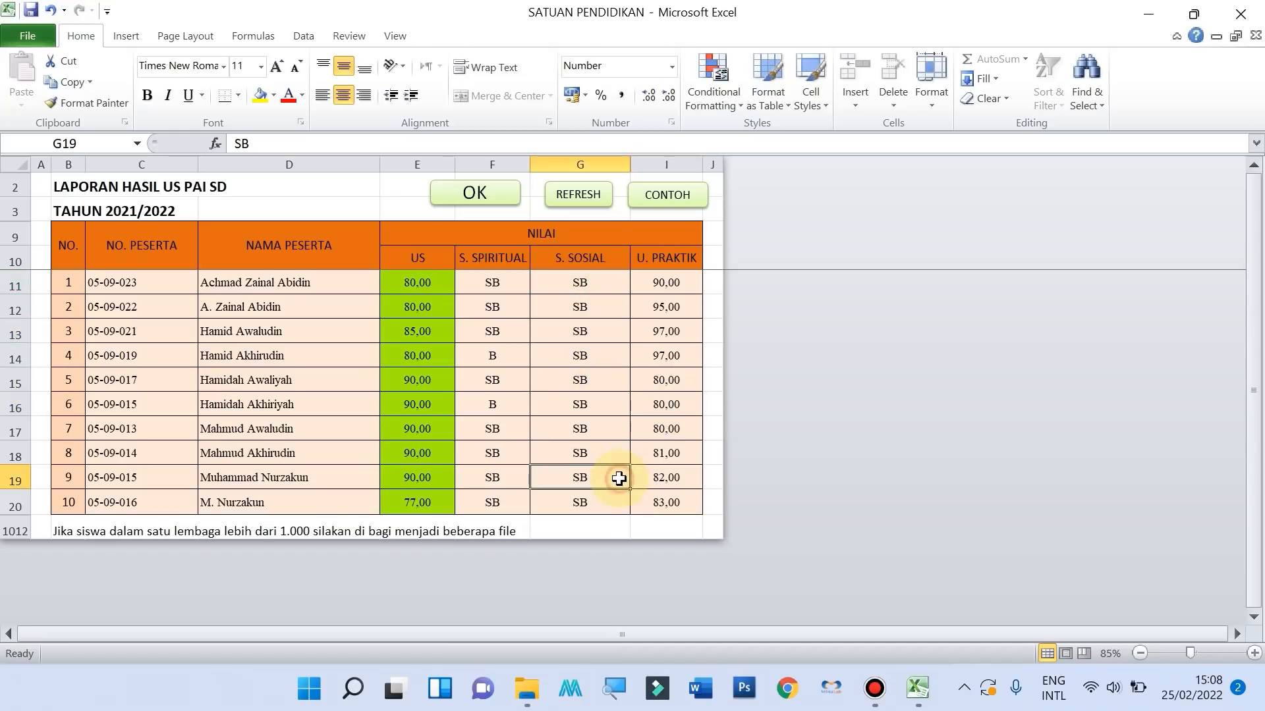
click(596, 504)
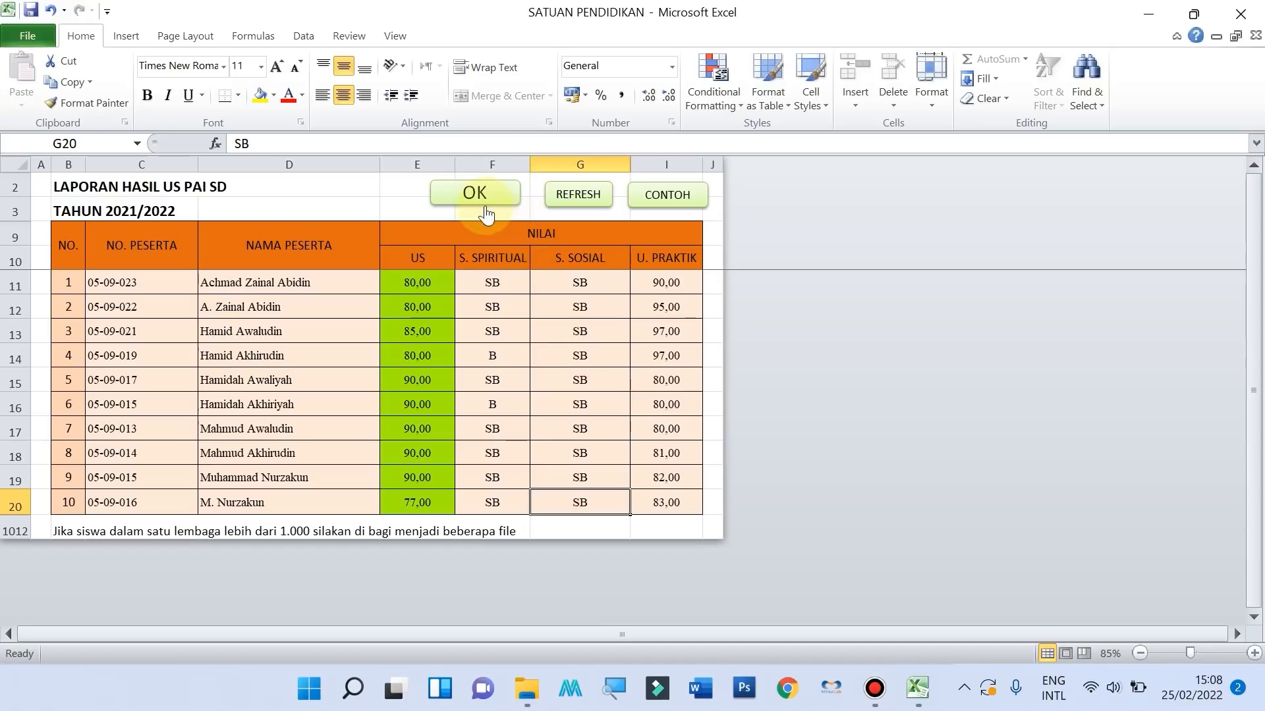
click(415, 485)
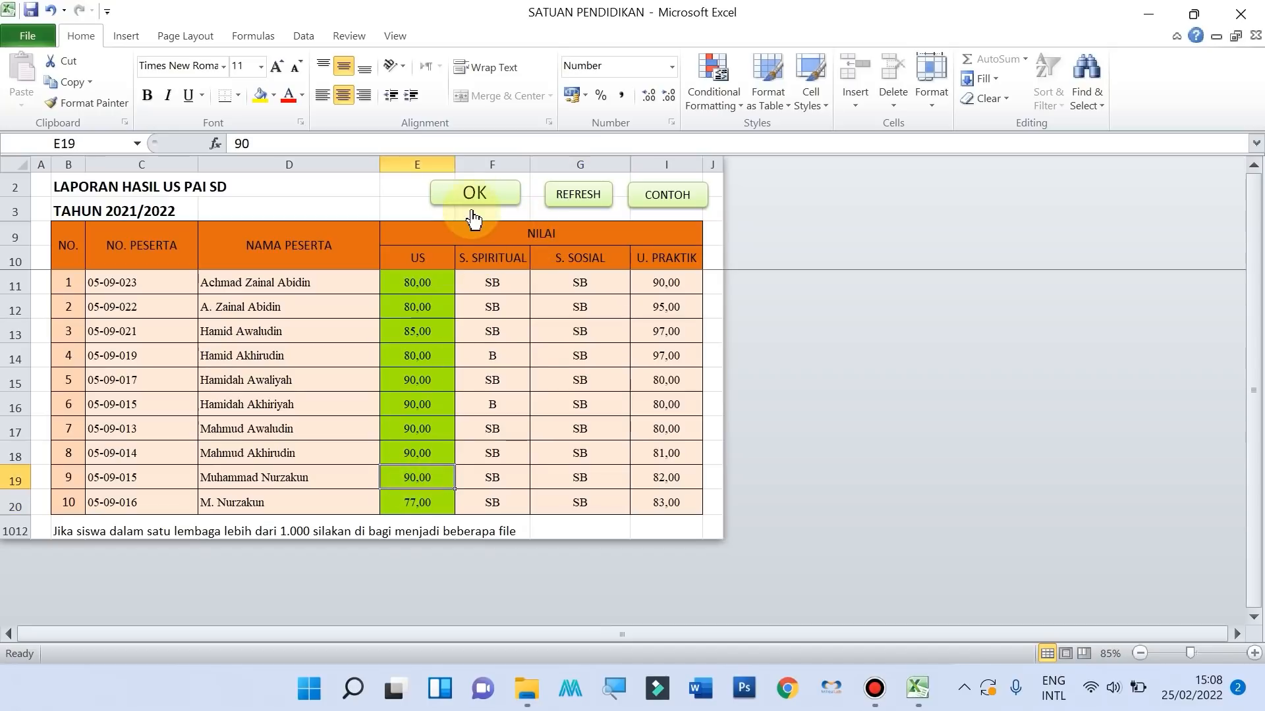
click(465, 196)
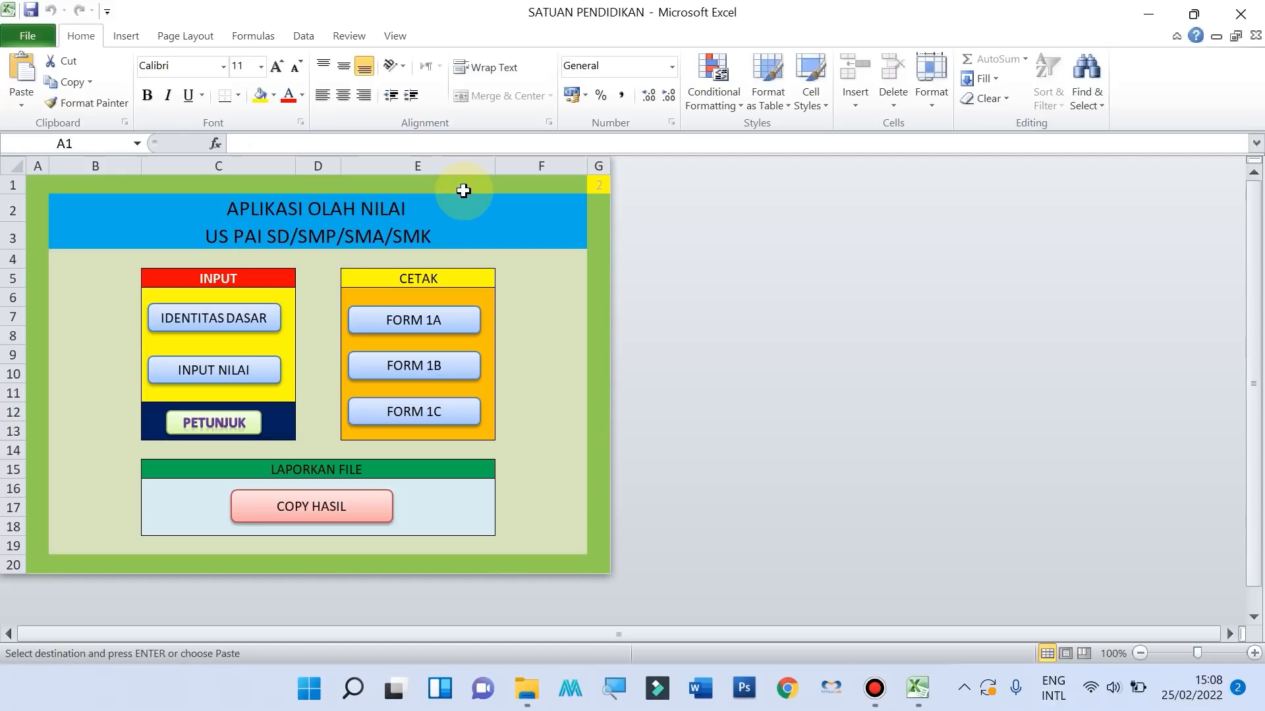
View the FORM 1A exam results report from its heading down to the signature block, and return to the main menu.
click(417, 328)
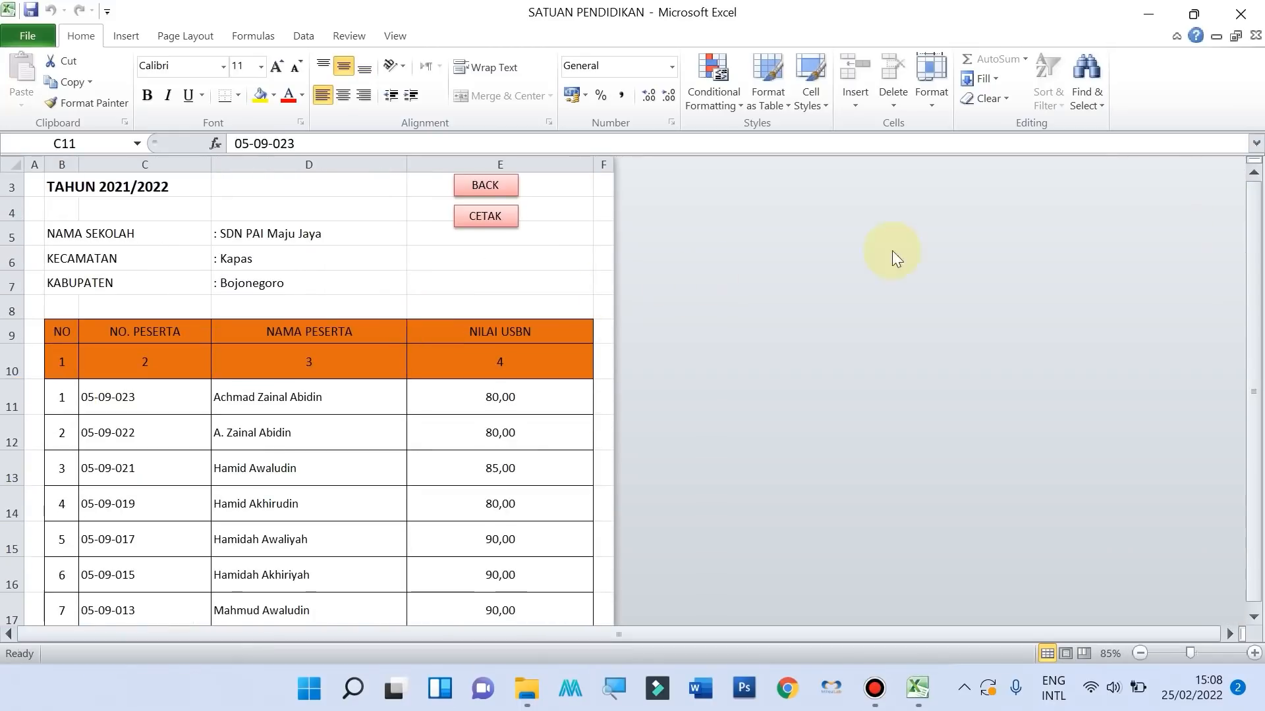
scroll(1257, 196, up, 1)
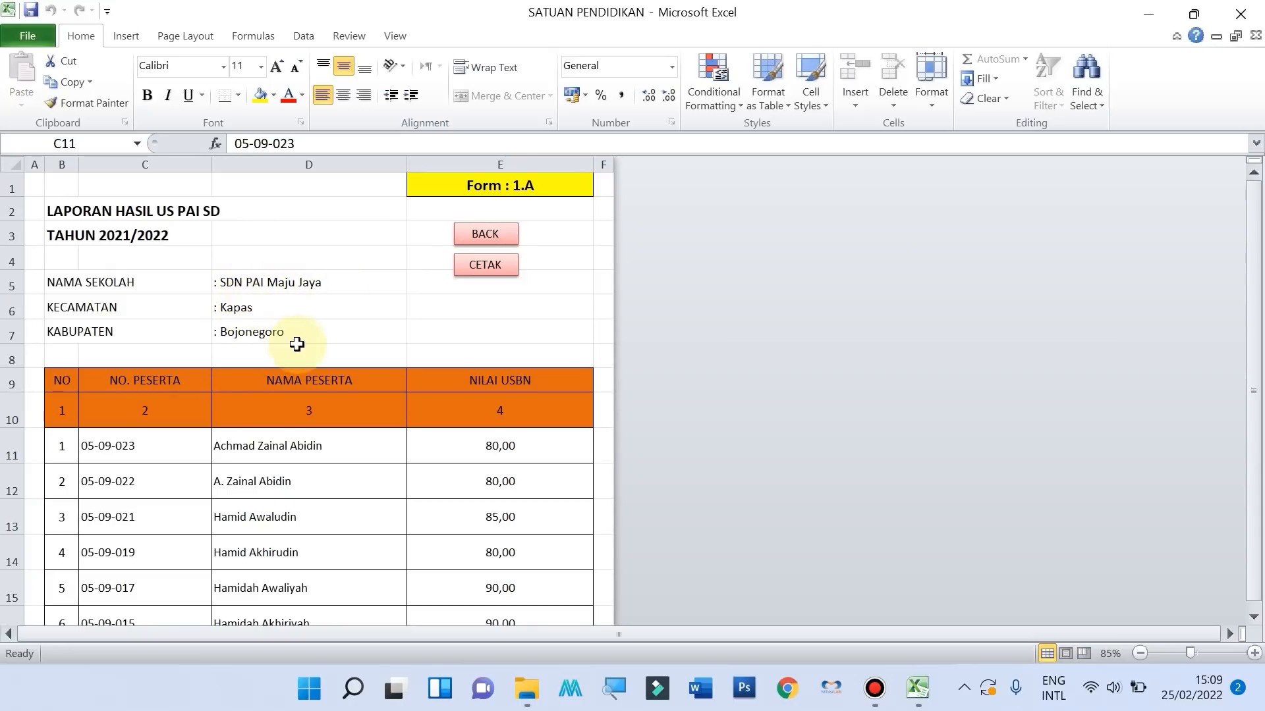
drag(1260, 285, 1260, 334)
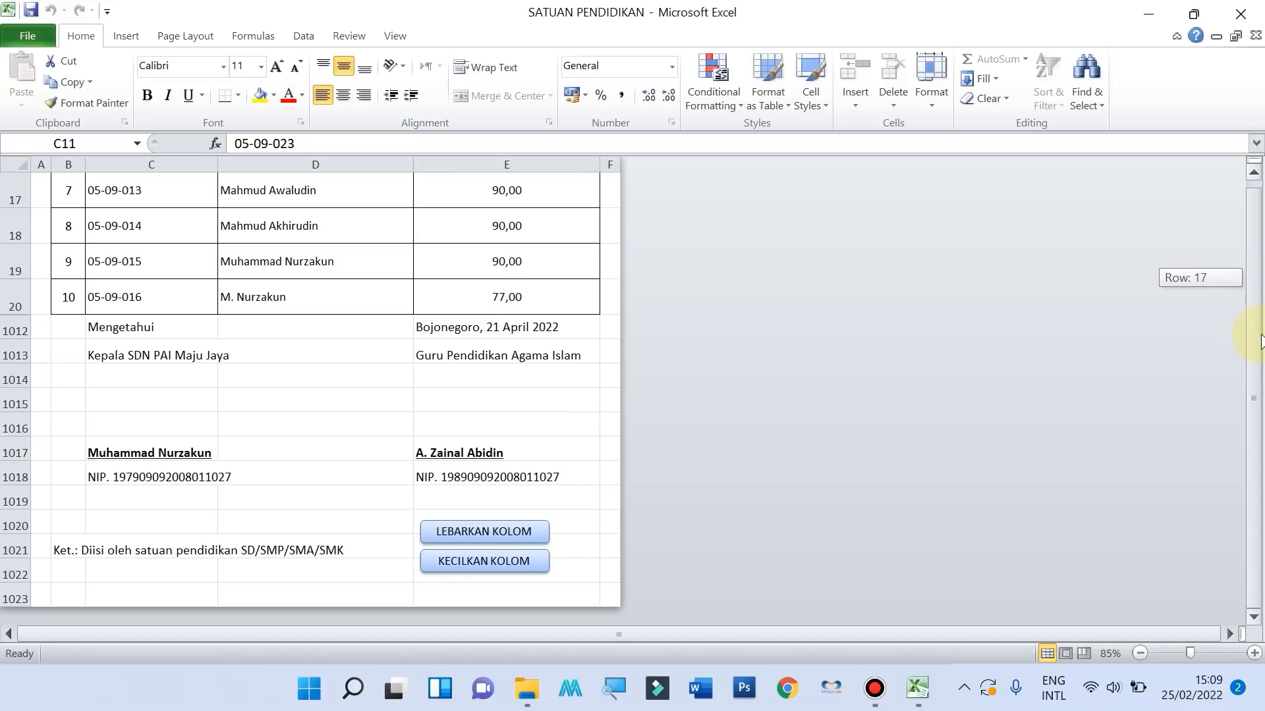
drag(1261, 341, 1073, 192)
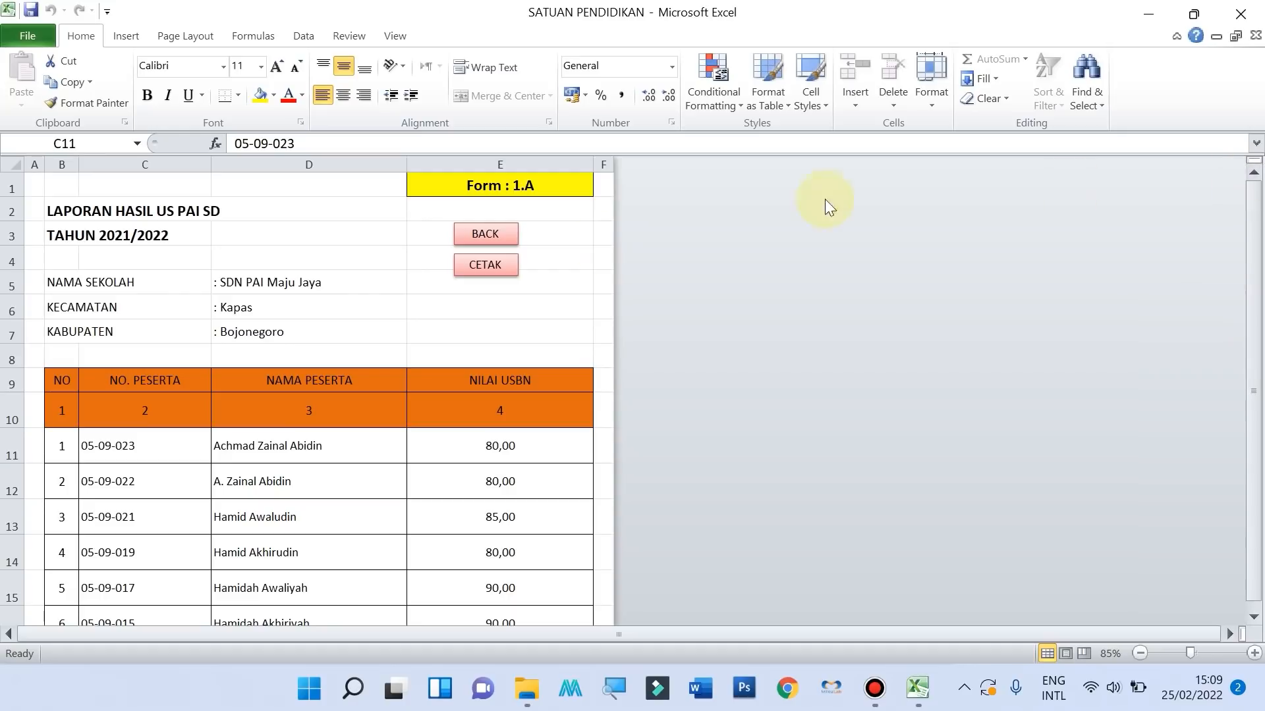
click(491, 234)
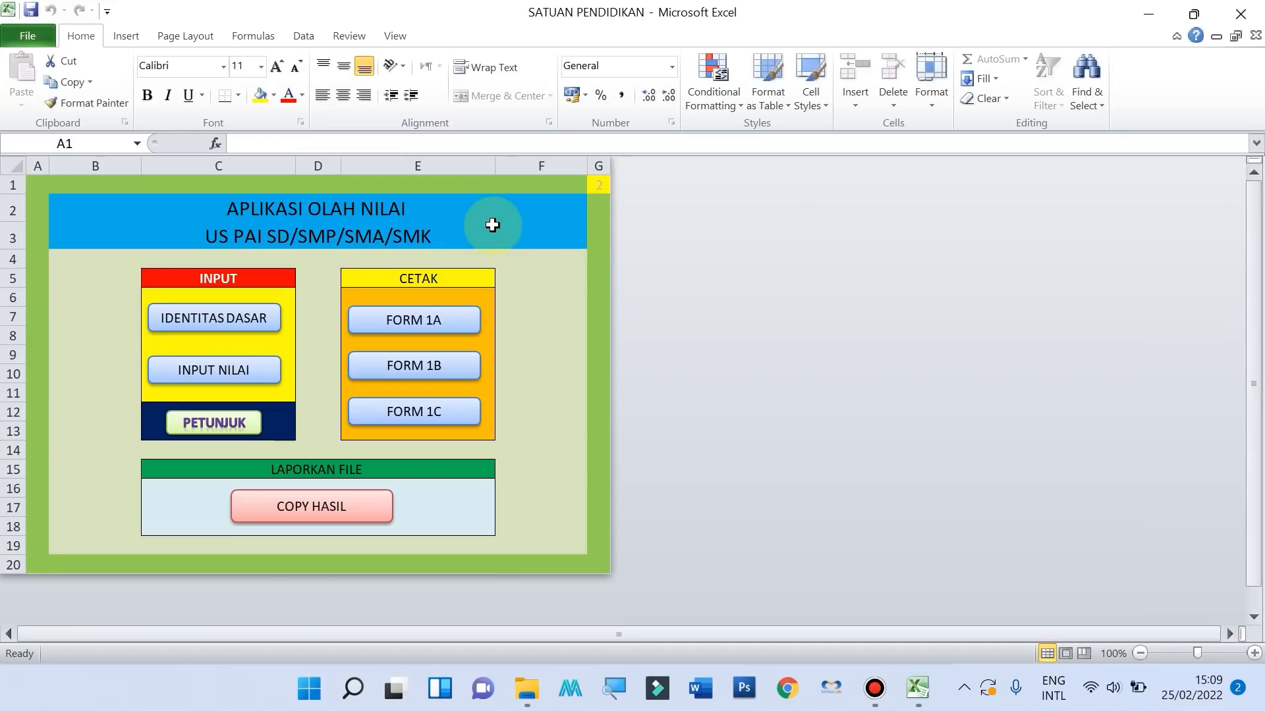
View the FORM 1B score recapitulation, including the score range table, chart and top-ten ranking, and return to the main menu.
click(414, 365)
scroll(413, 366, down, 4)
drag(1257, 239, 1257, 210)
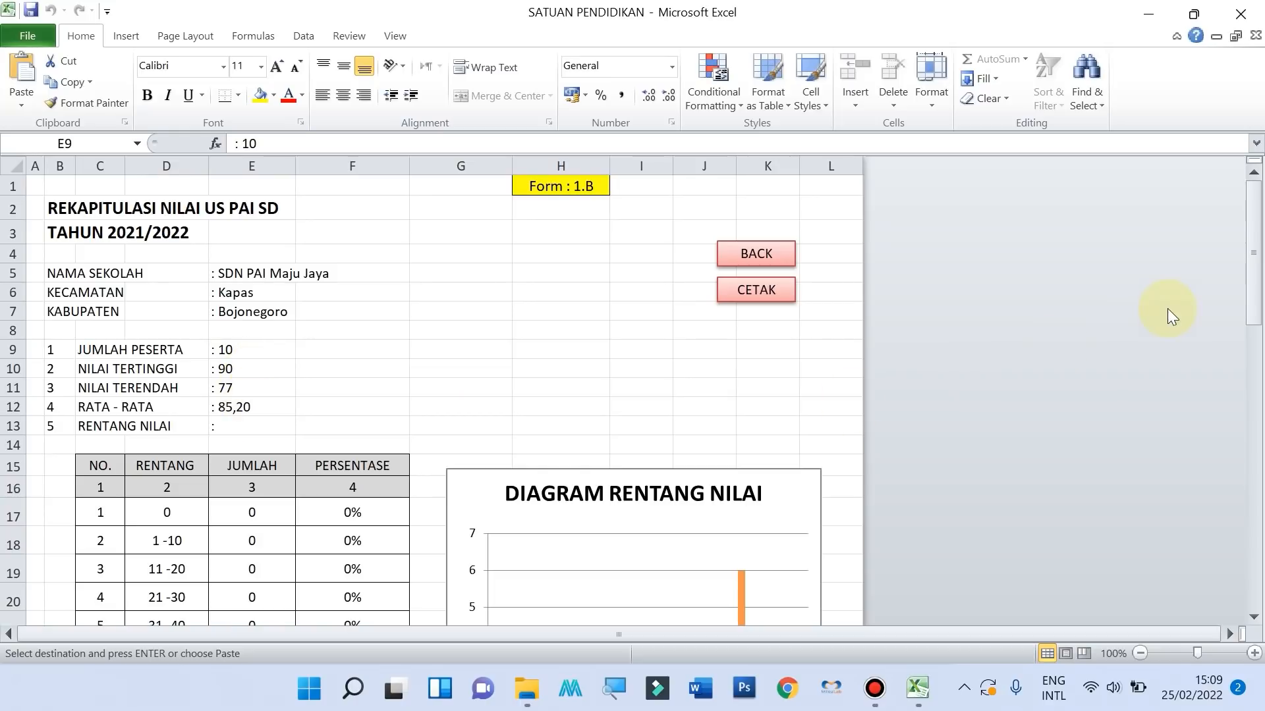
drag(1254, 235, 1257, 443)
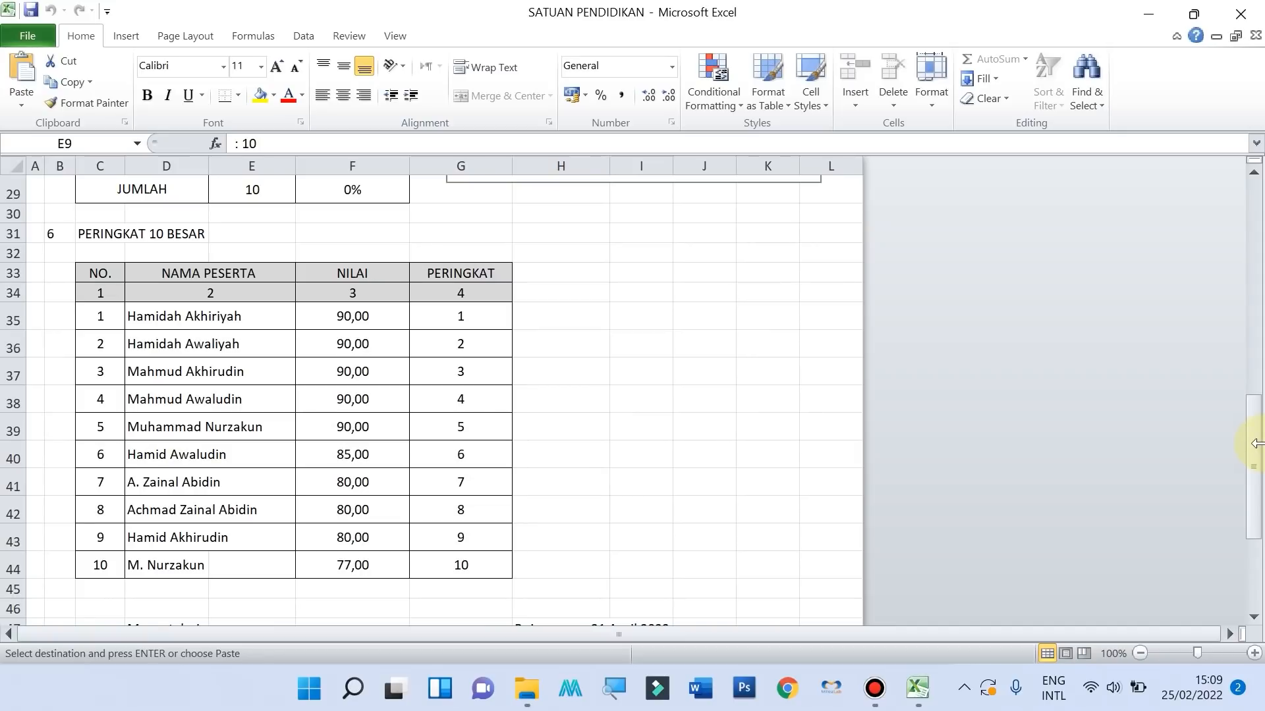
drag(1257, 443, 1245, 246)
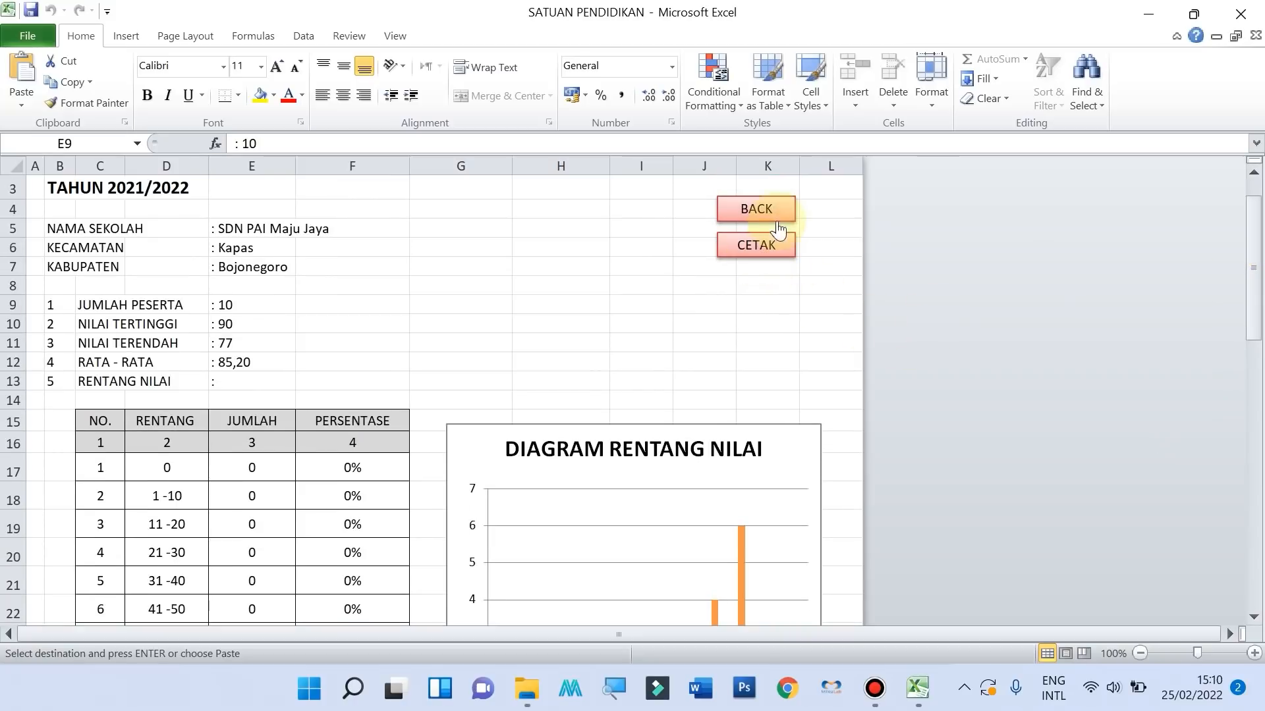
click(758, 207)
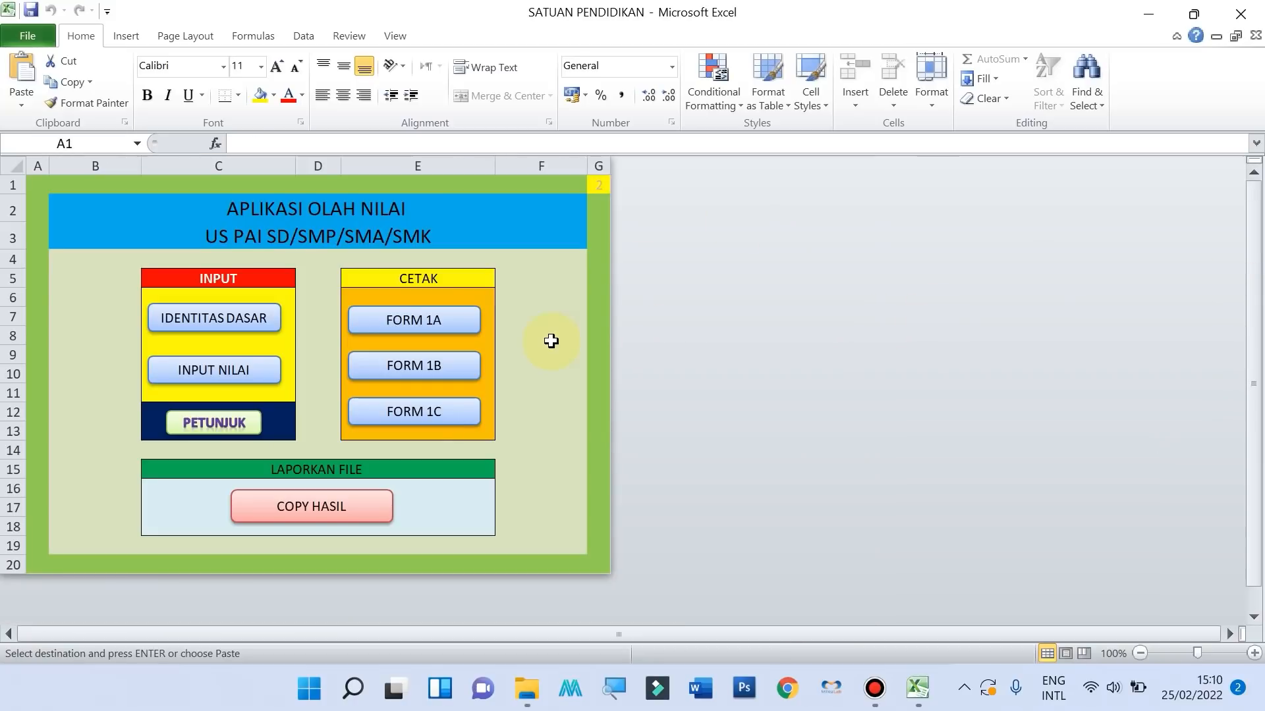
View the FORM 1C attitude and practical scores report, and return to the main menu.
click(412, 421)
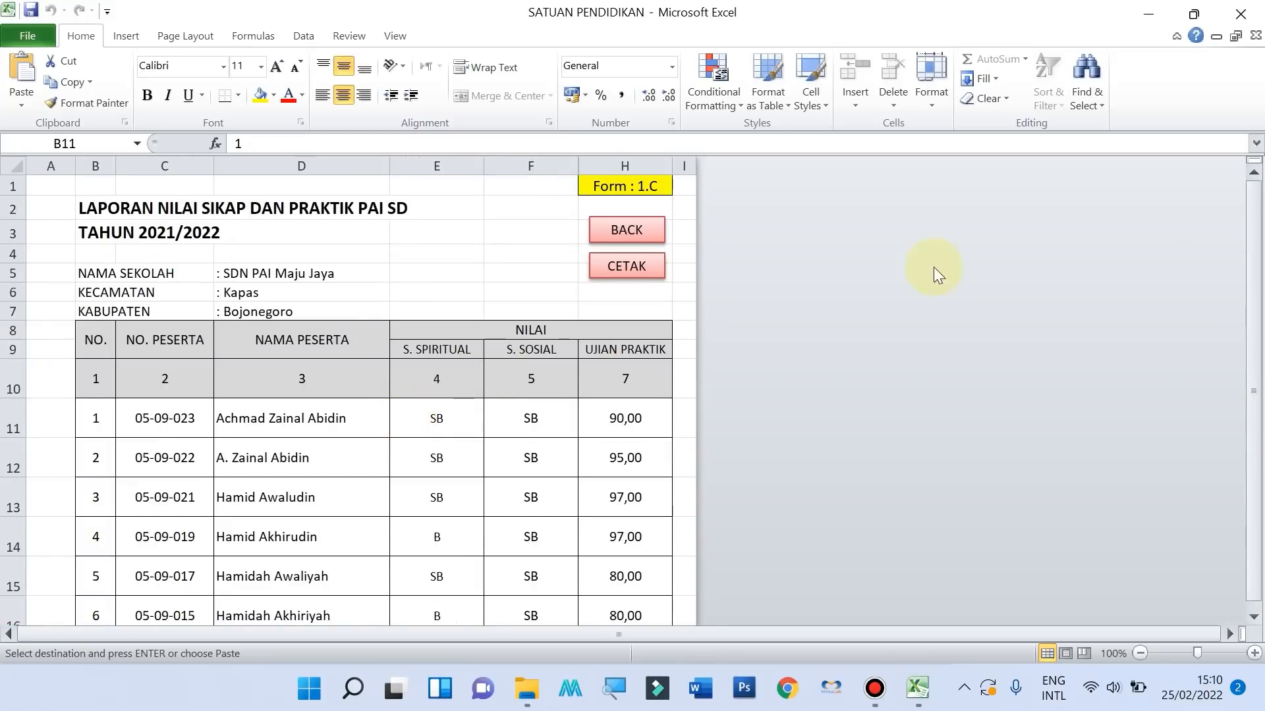
click(1254, 191)
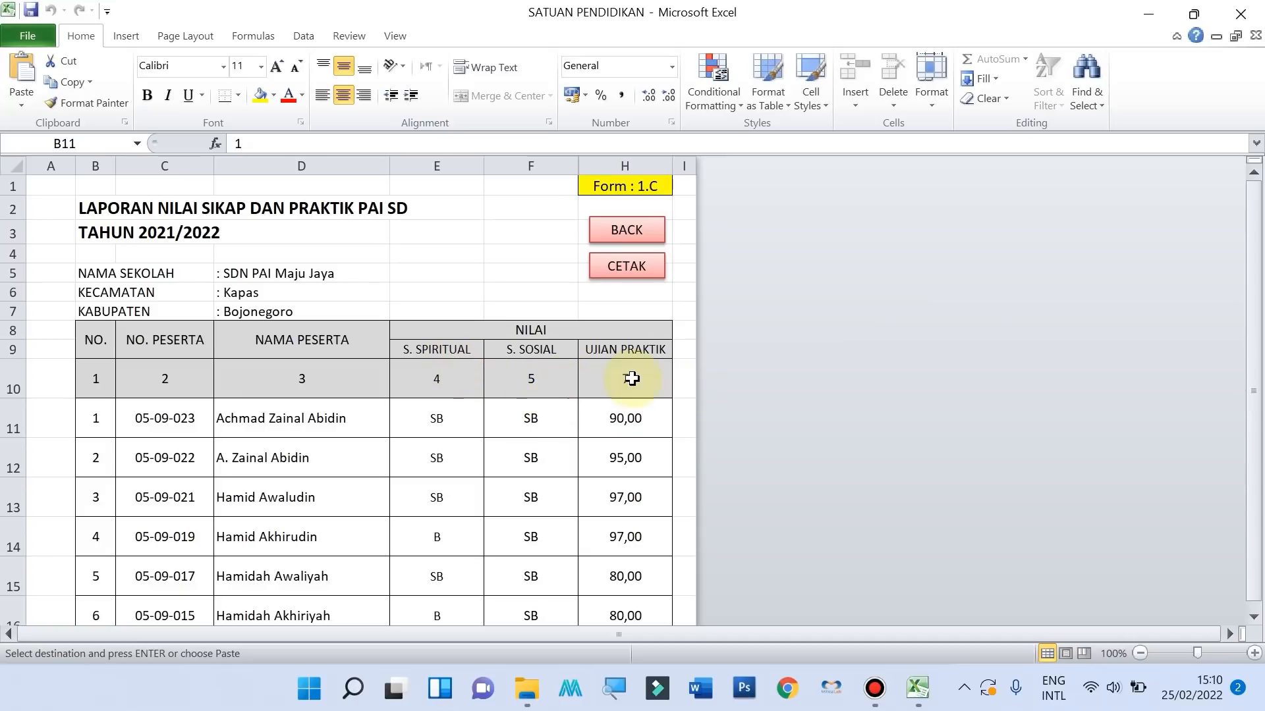
drag(1257, 253, 1250, 164)
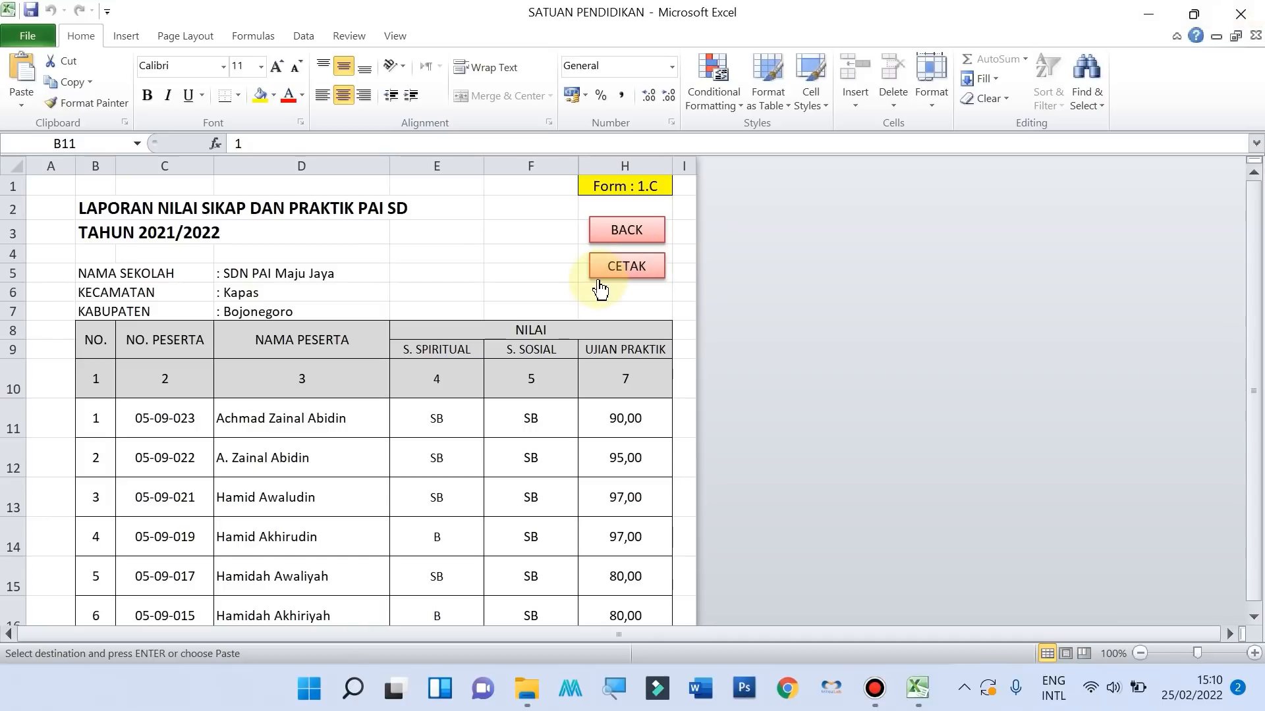
click(630, 229)
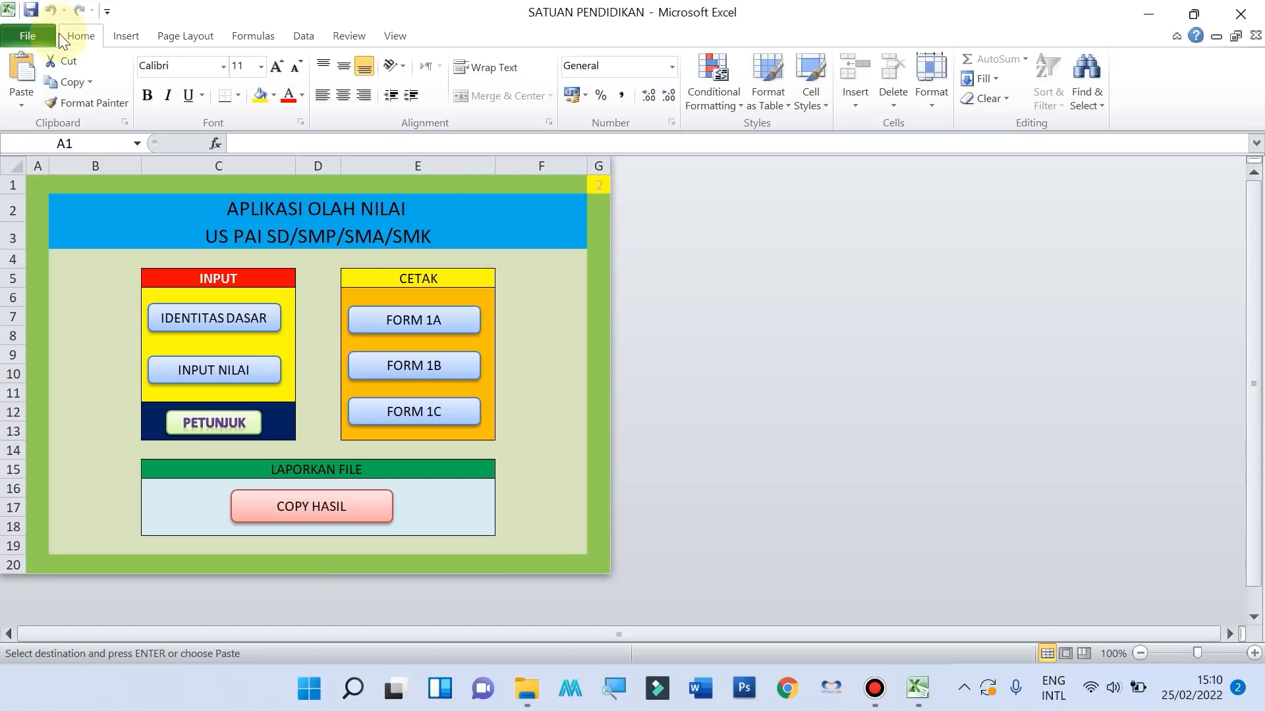
Save the workbook under the new file name SDN PAI Maju Jaya as an Excel Macro-Enabled Workbook.
click(29, 33)
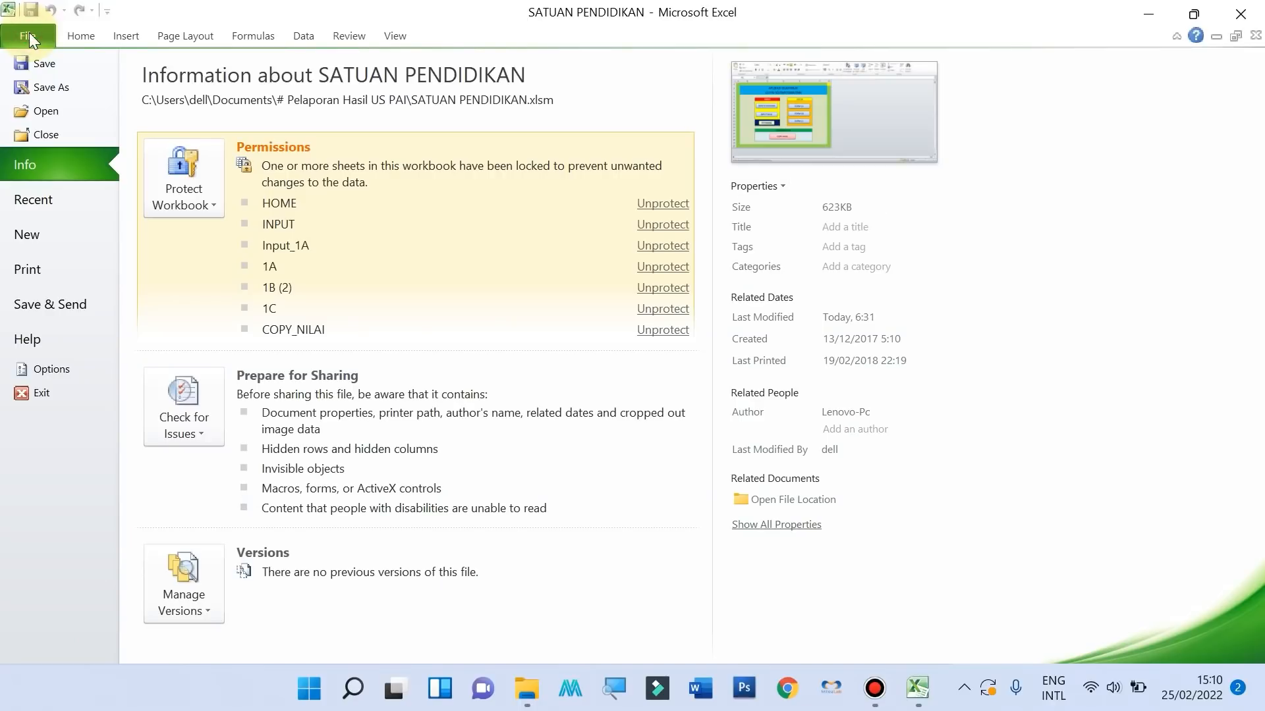
click(53, 85)
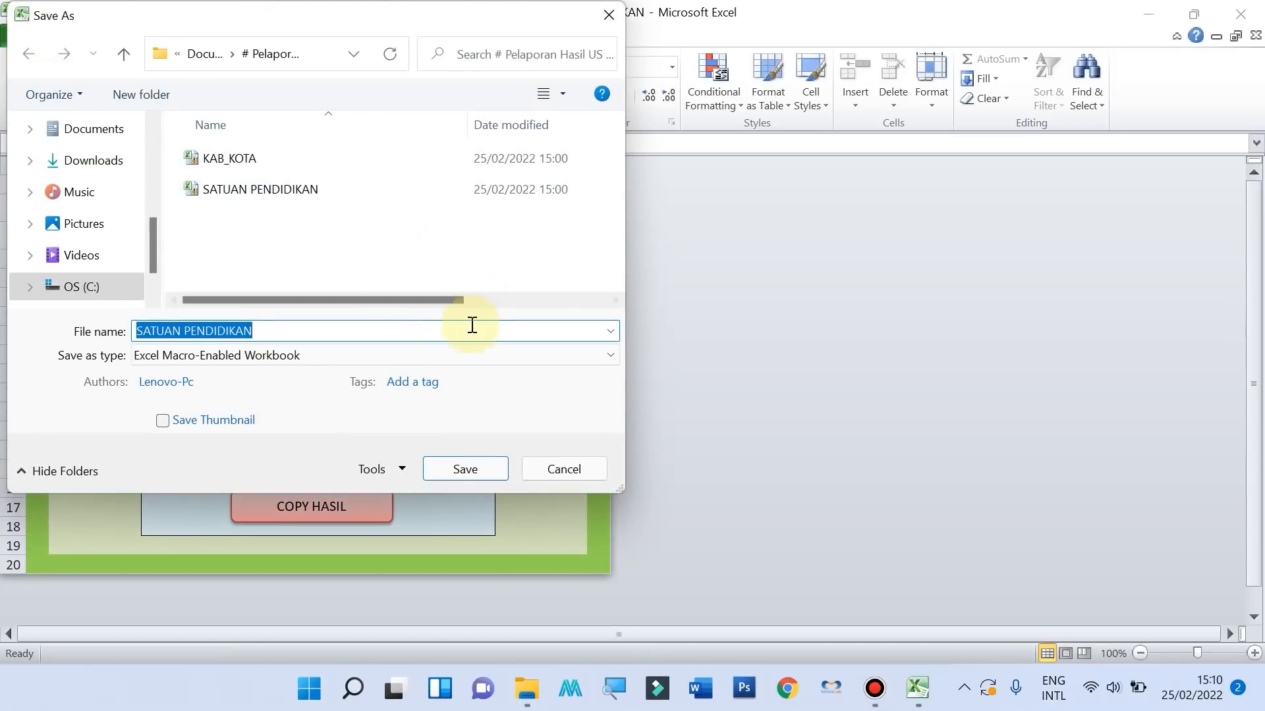
click(415, 330)
key(BackSpace)
key(BackSpace)
key(BackSpace)
key(BackSpace)
key(BackSpace)
key(BackSpace)
key(BackSpace)
key(BackSpace)
key(BackSpace)
key(BackSpace)
key(BackSpace)
key(BackSpace)
key(BackSpace)
key(BackSpace)
key(BackSpace)
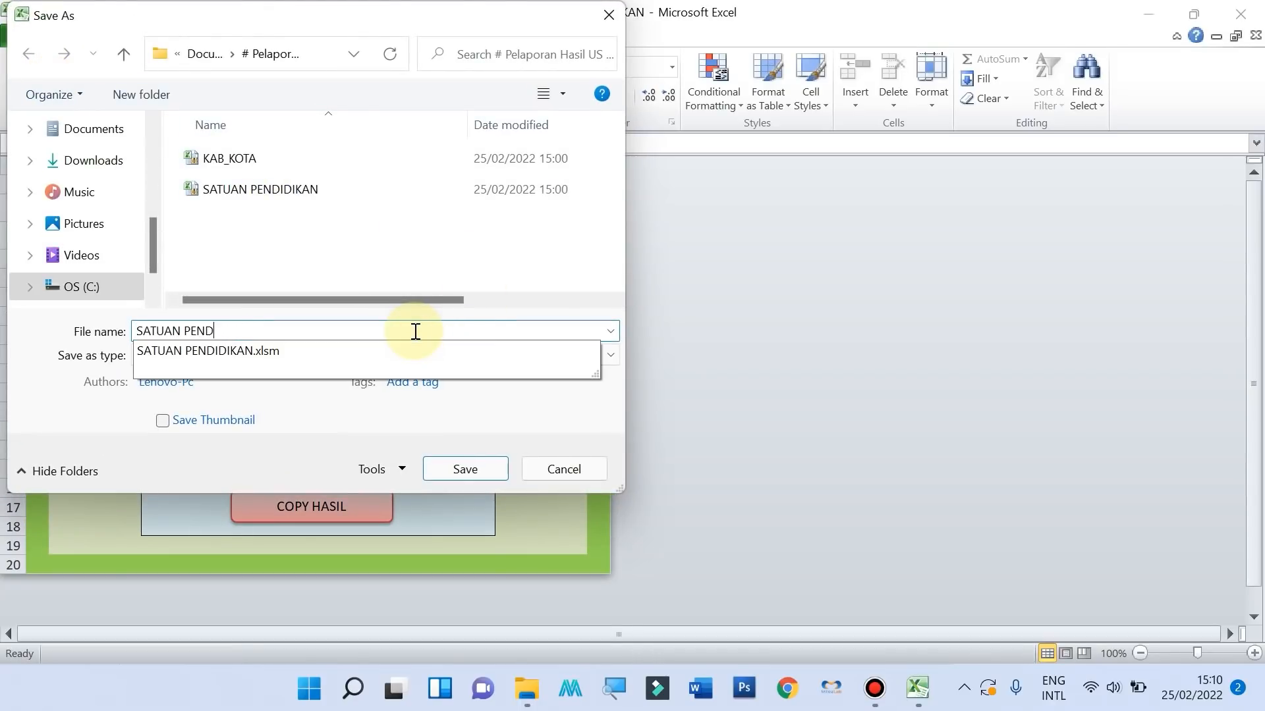
key(BackSpace)
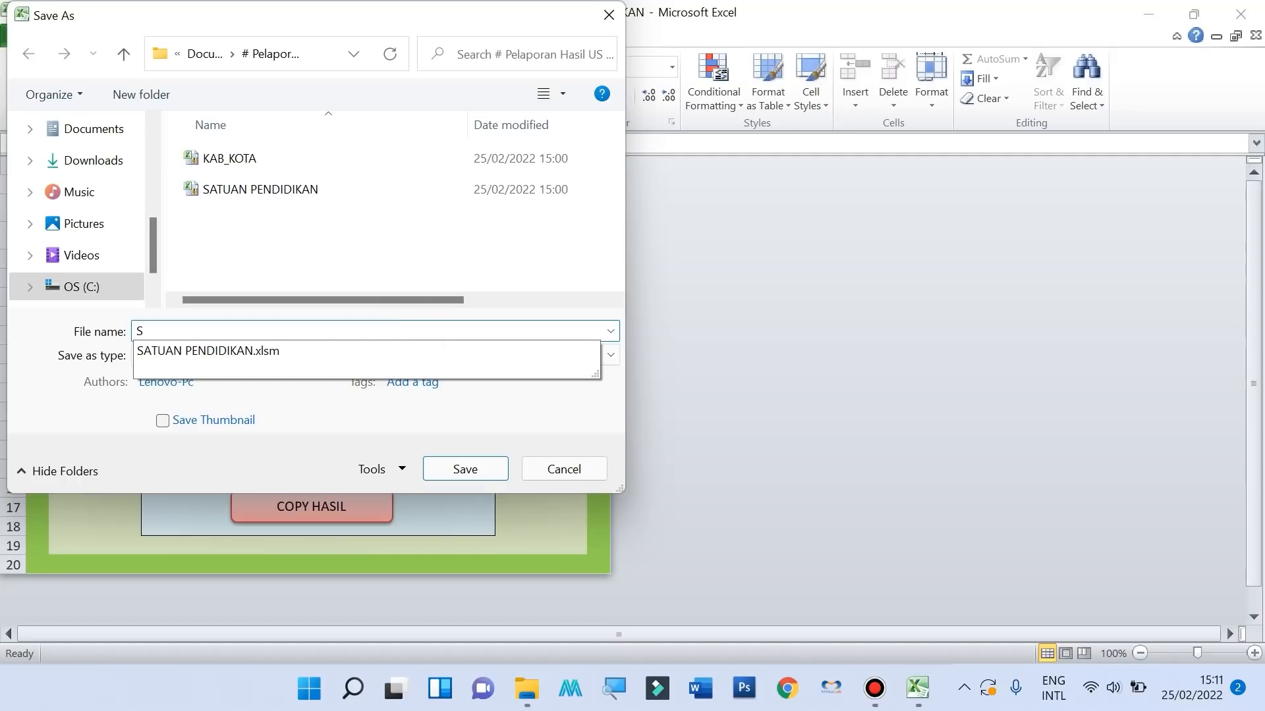
text(DN PAI)
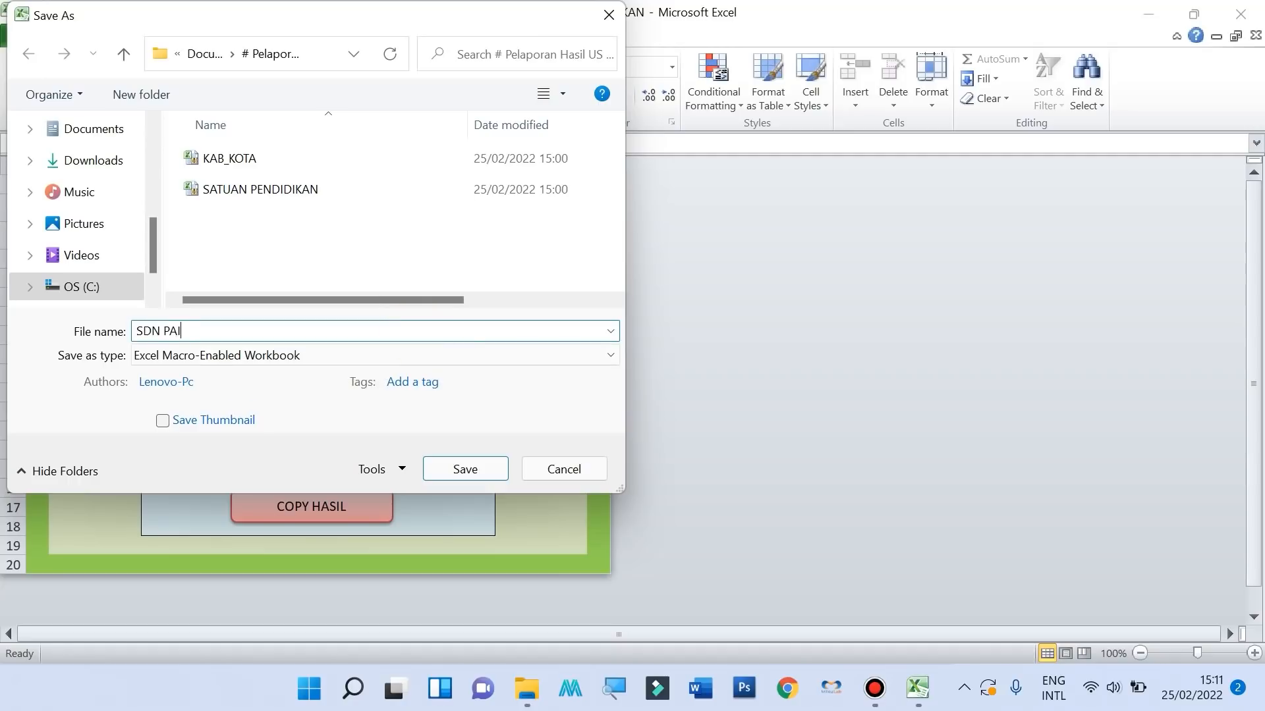
text( Maju Jaya)
click(452, 468)
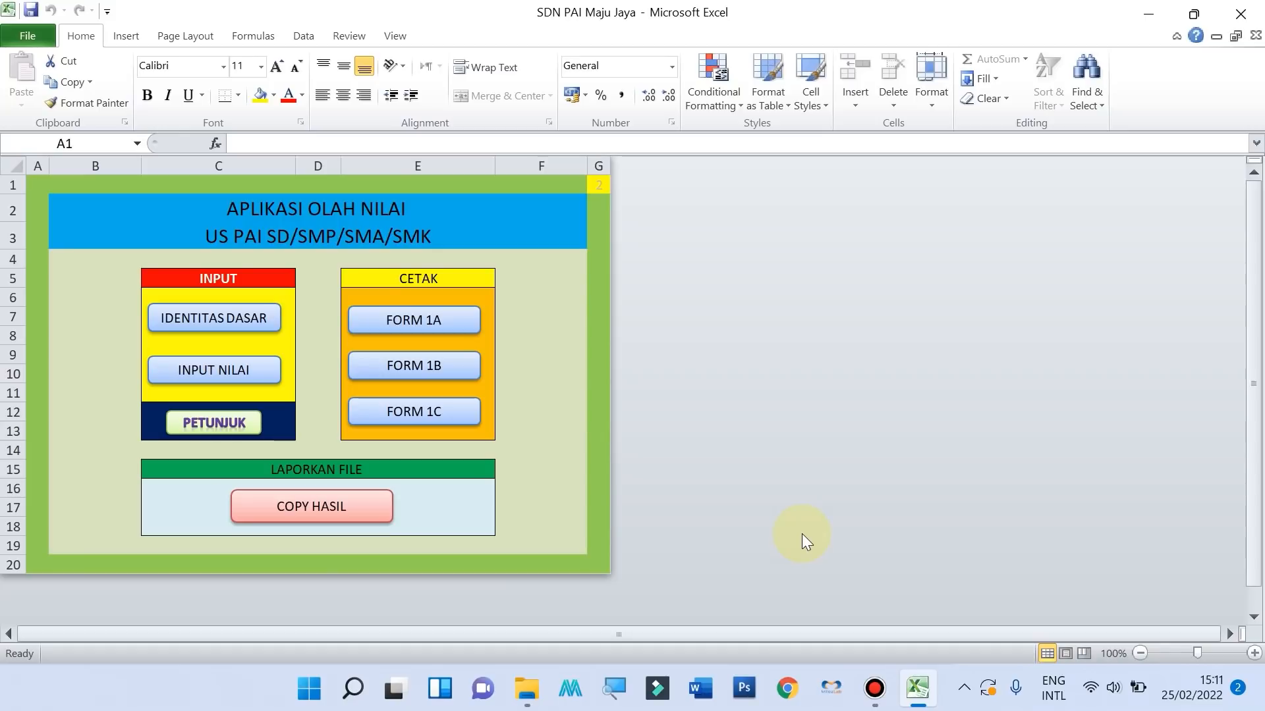
Switch to File Explorer, open the KAB_KOTA workbook from the # Pelaporan Hasil US PAI folder, and enable its editing and macros.
click(527, 688)
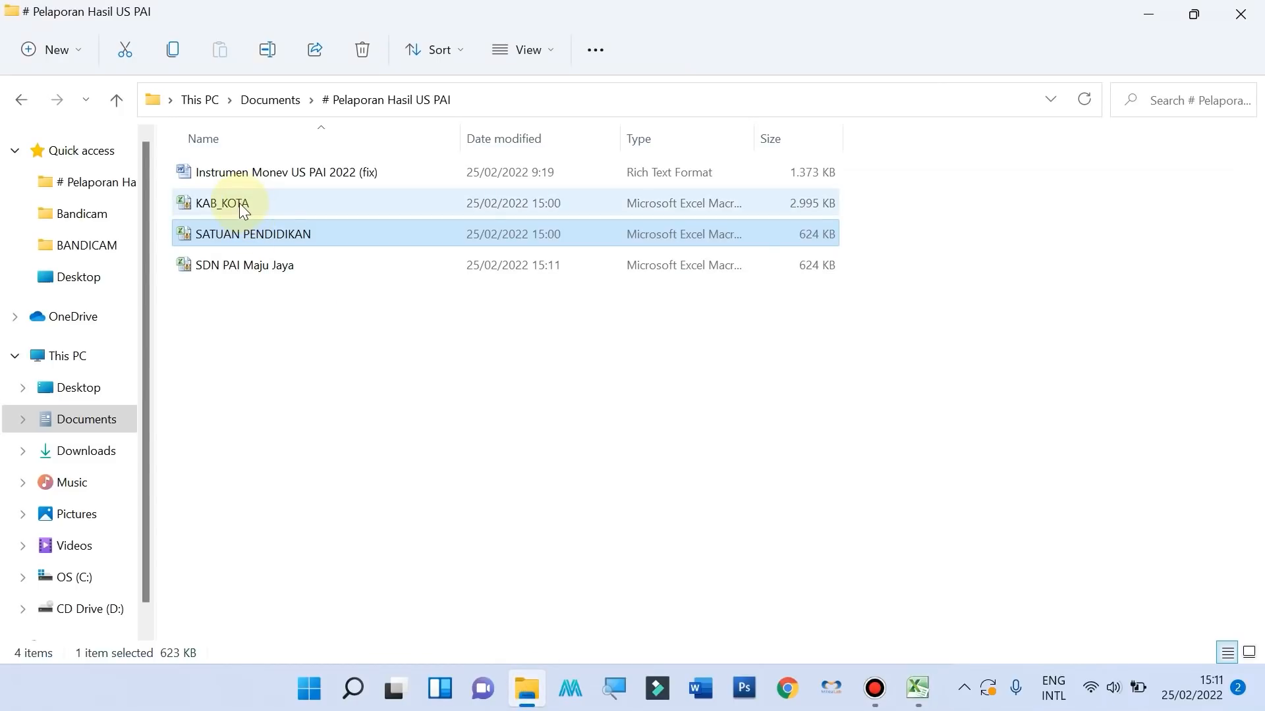
double_click(240, 204)
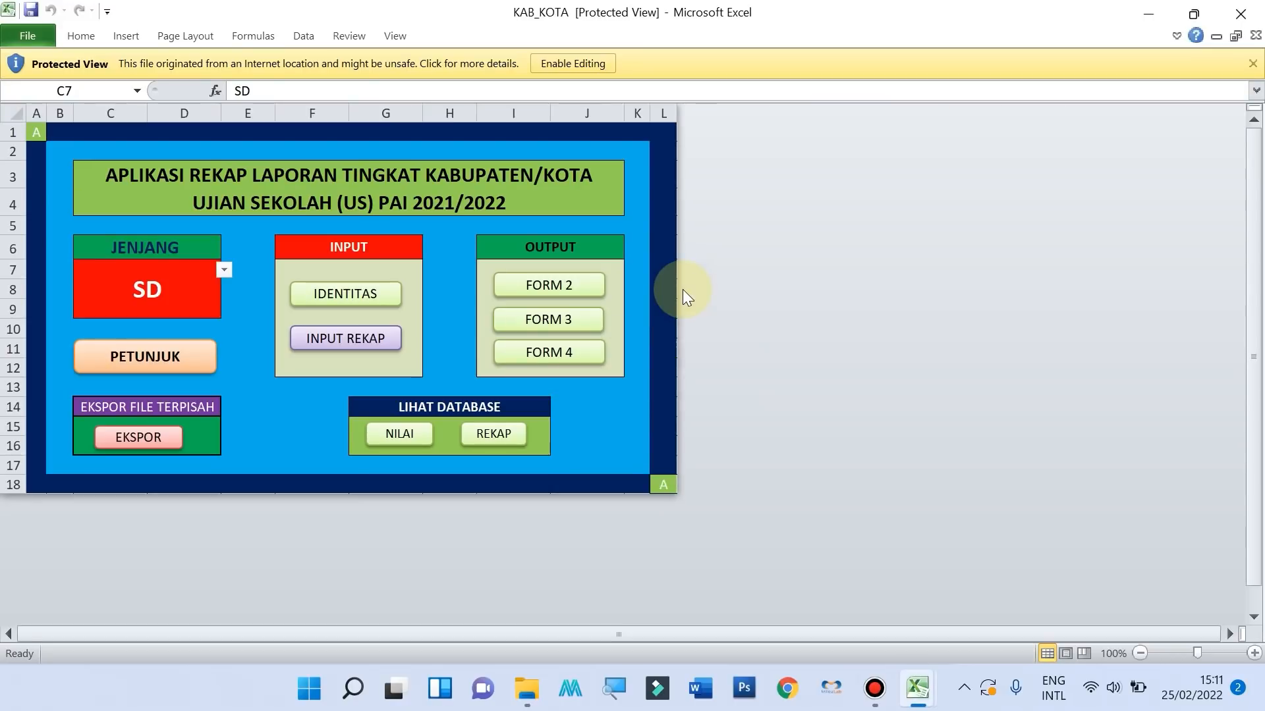
click(566, 64)
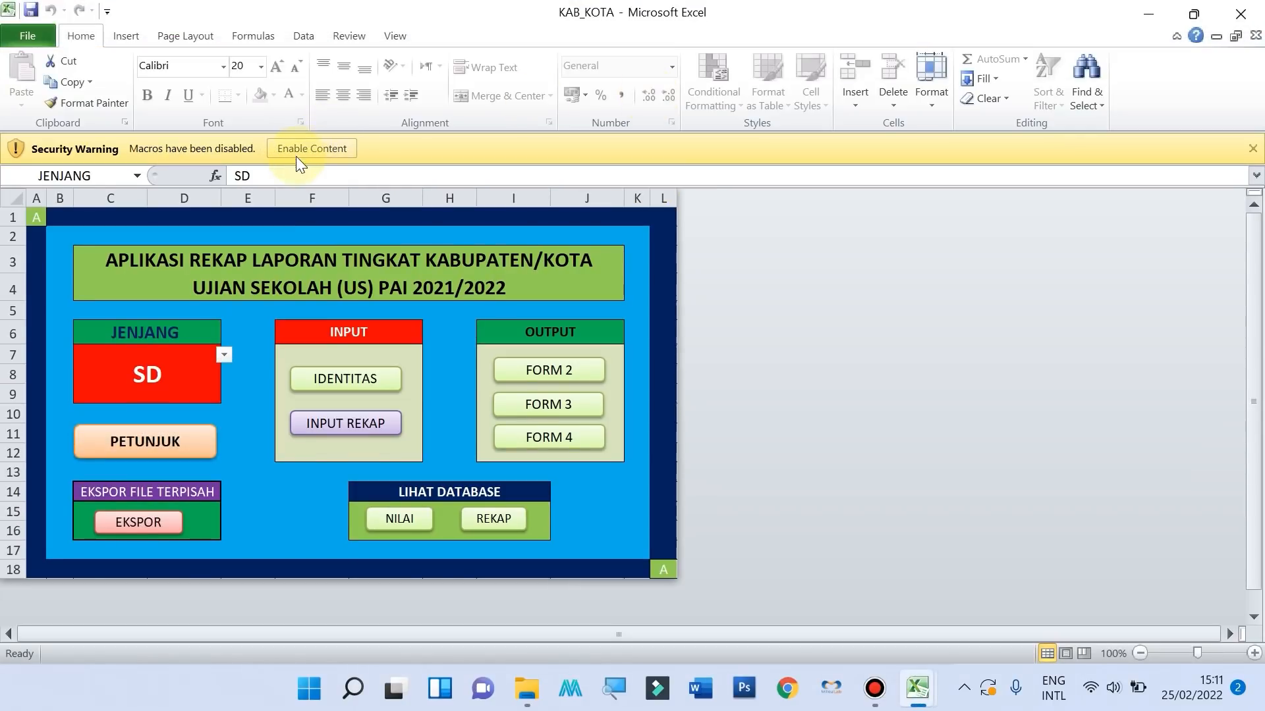
click(307, 147)
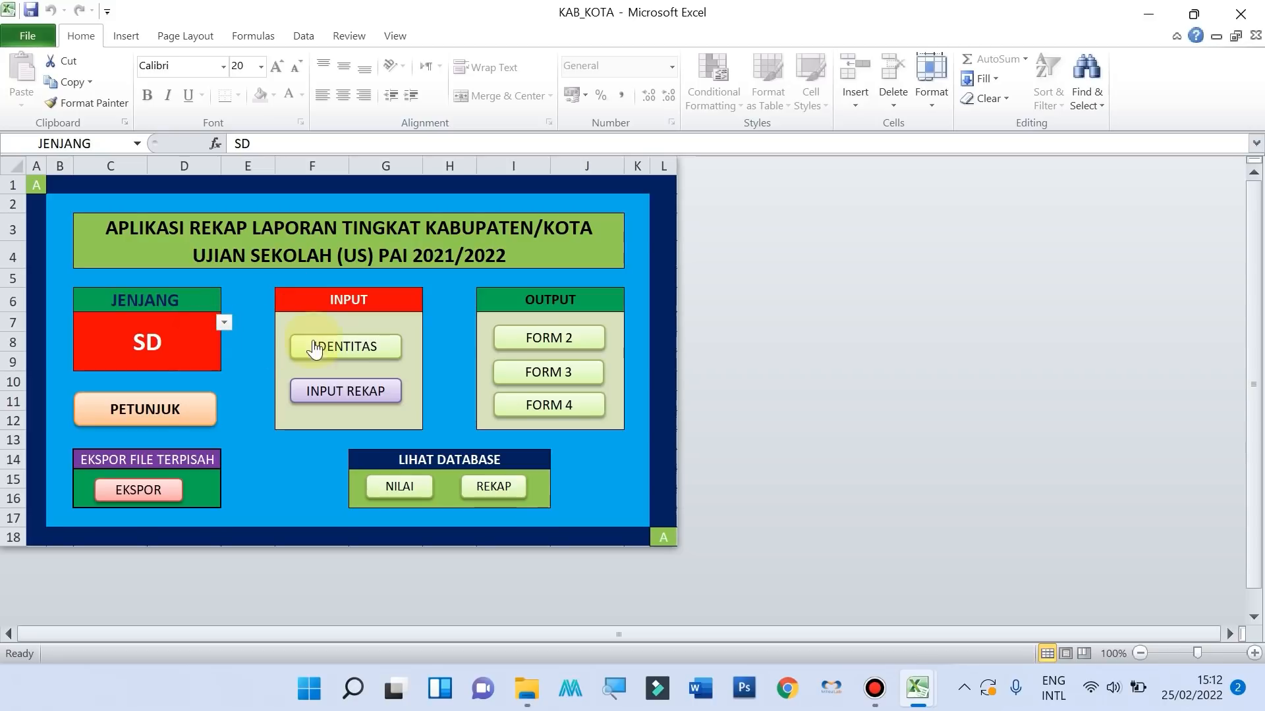
Check the regency identity data, including the office head, NIP and report date fields, and return to the home menu.
click(354, 356)
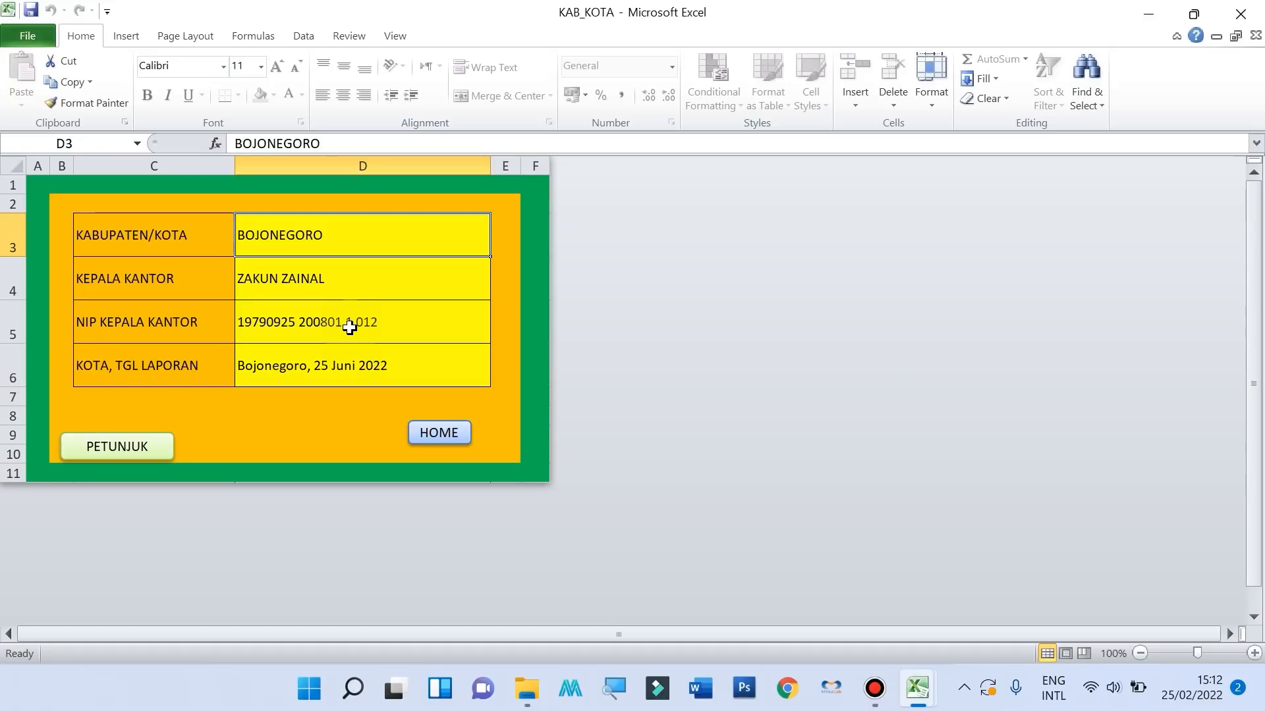
click(440, 441)
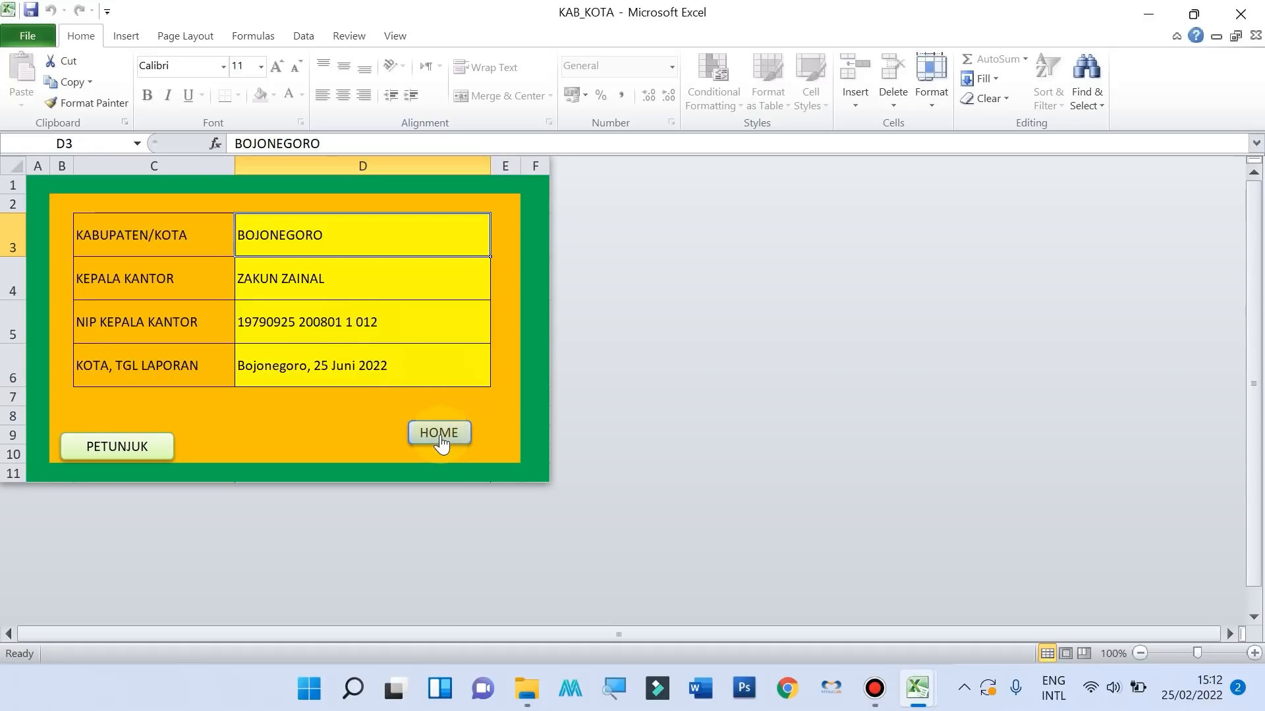
click(381, 281)
click(380, 313)
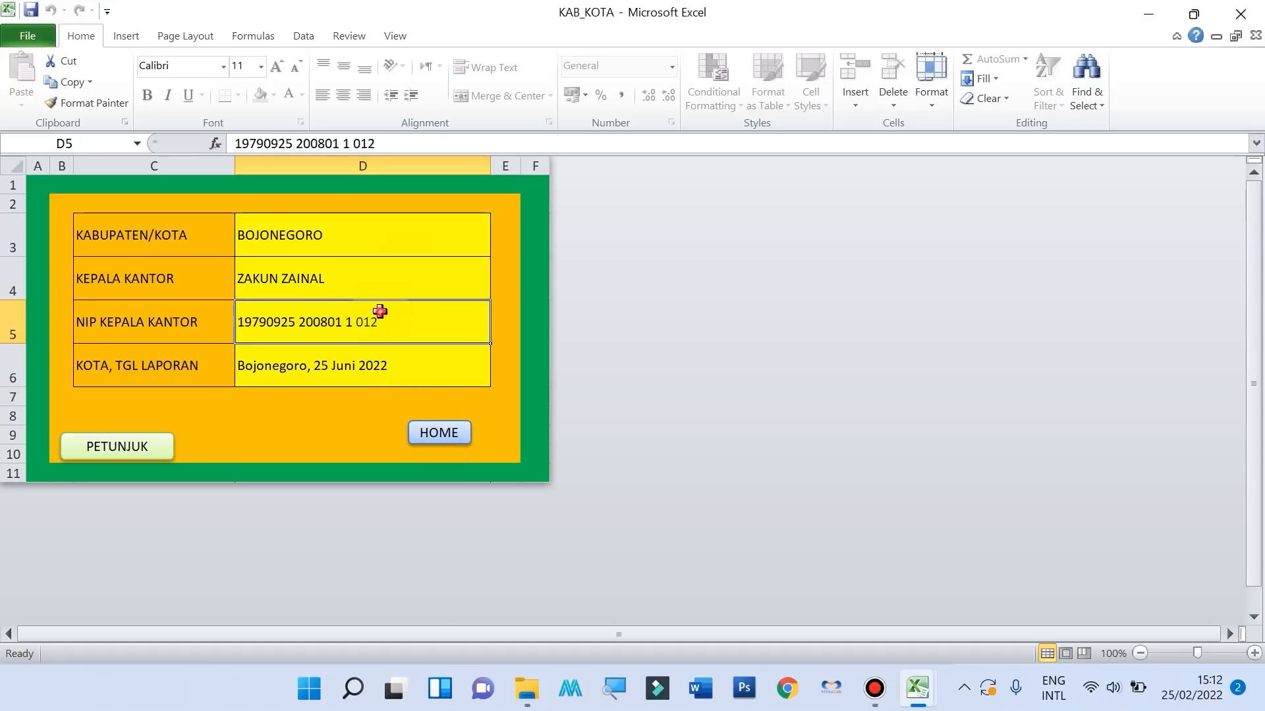
click(393, 374)
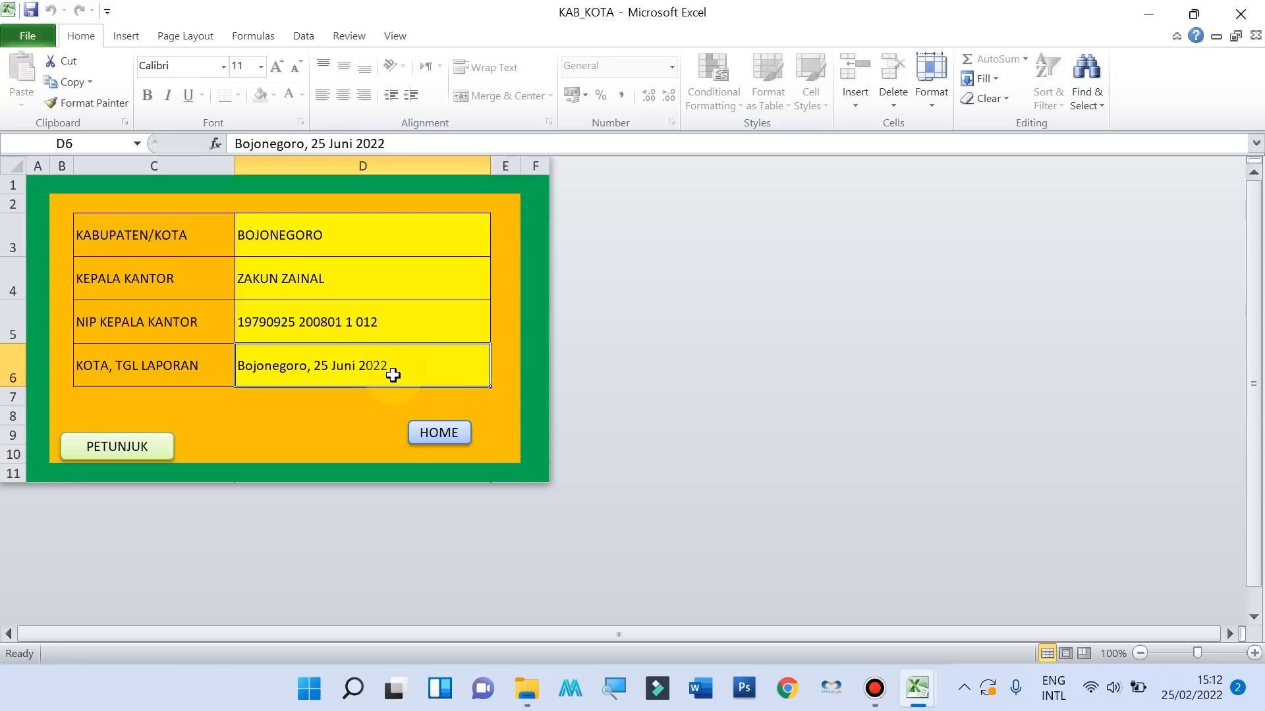
click(436, 438)
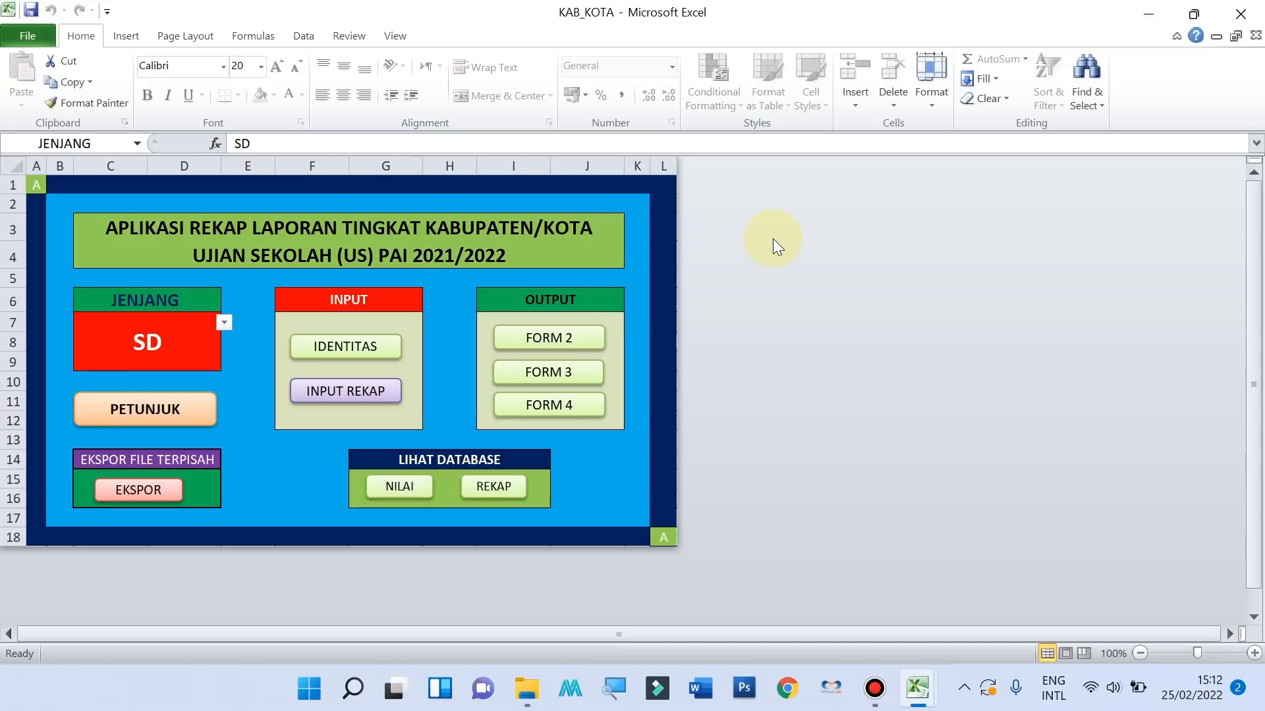
Open the recap input sheet and reset its list of schools, confirming the deletion.
click(338, 401)
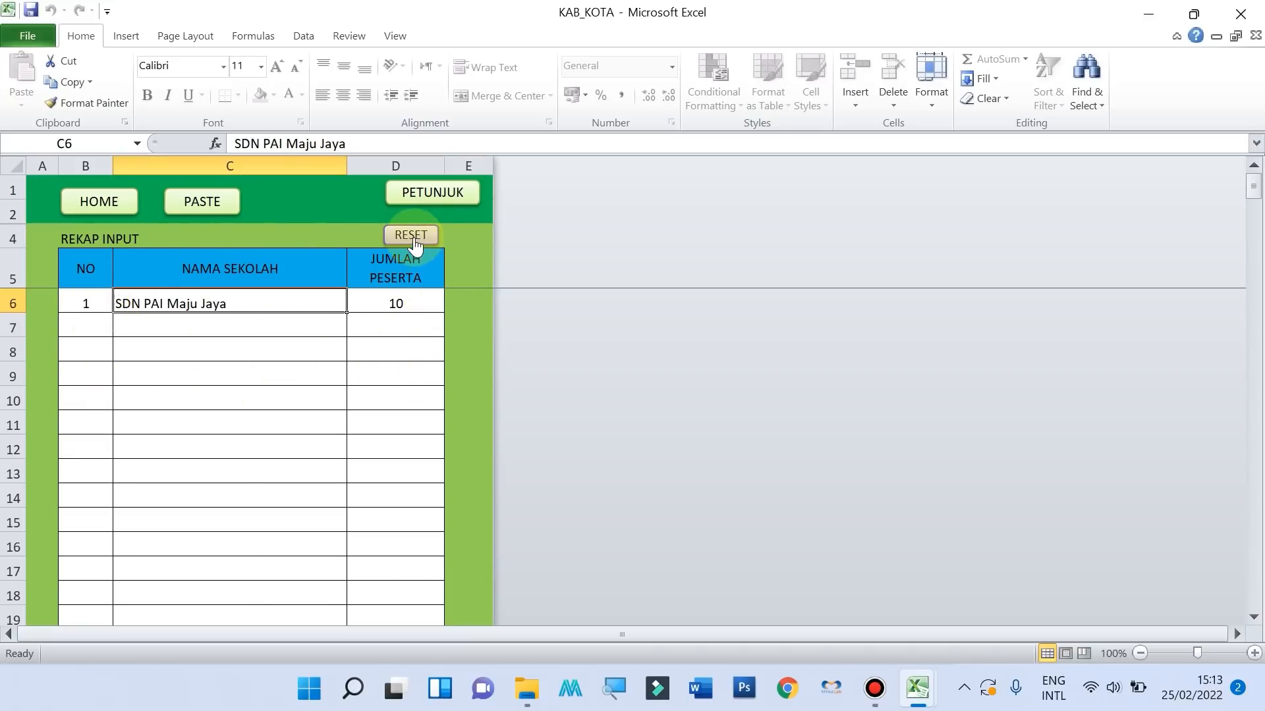
click(412, 242)
click(667, 412)
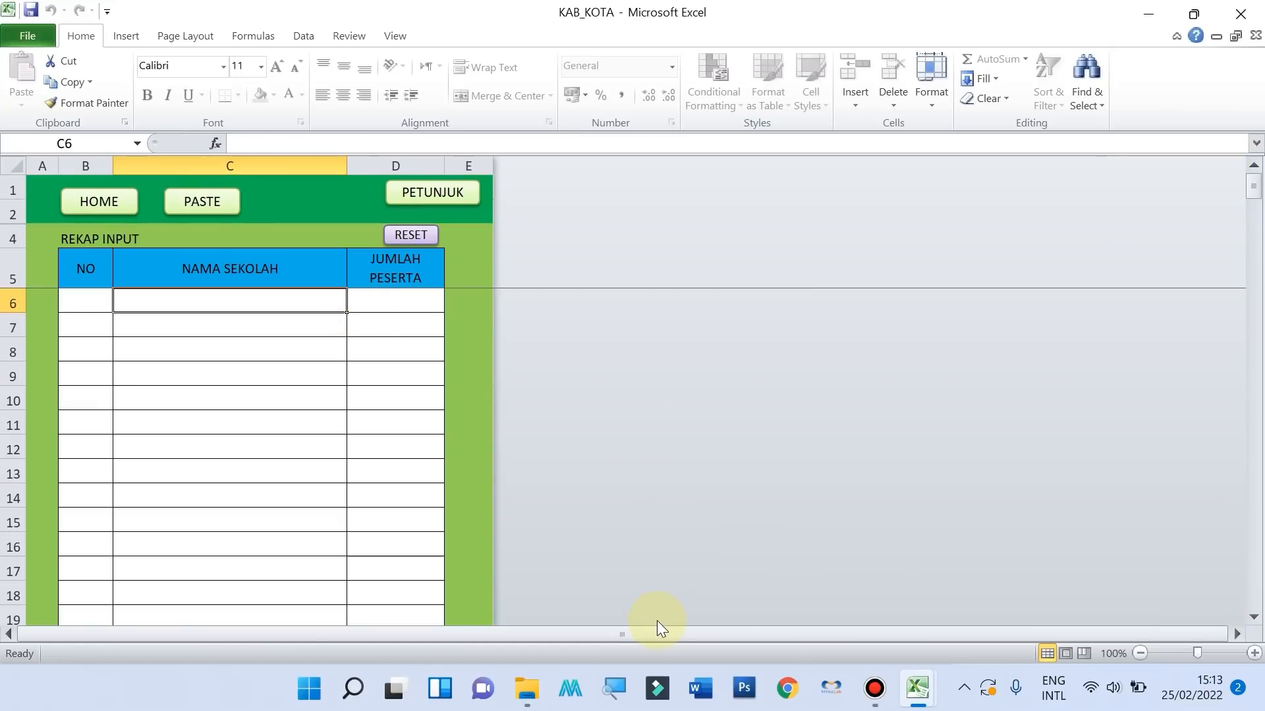
Switch to the SDN PAI Maju Jaya workbook and copy its score results for reporting.
mouse_move(922, 701)
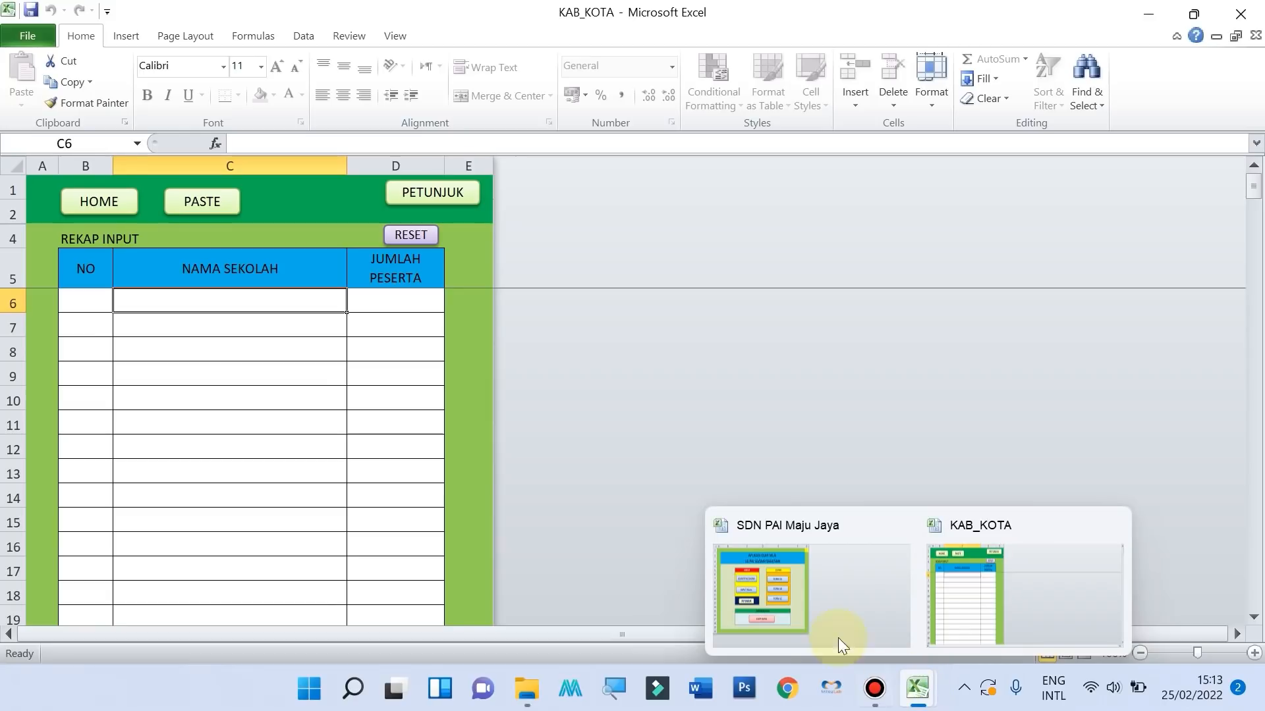
click(777, 582)
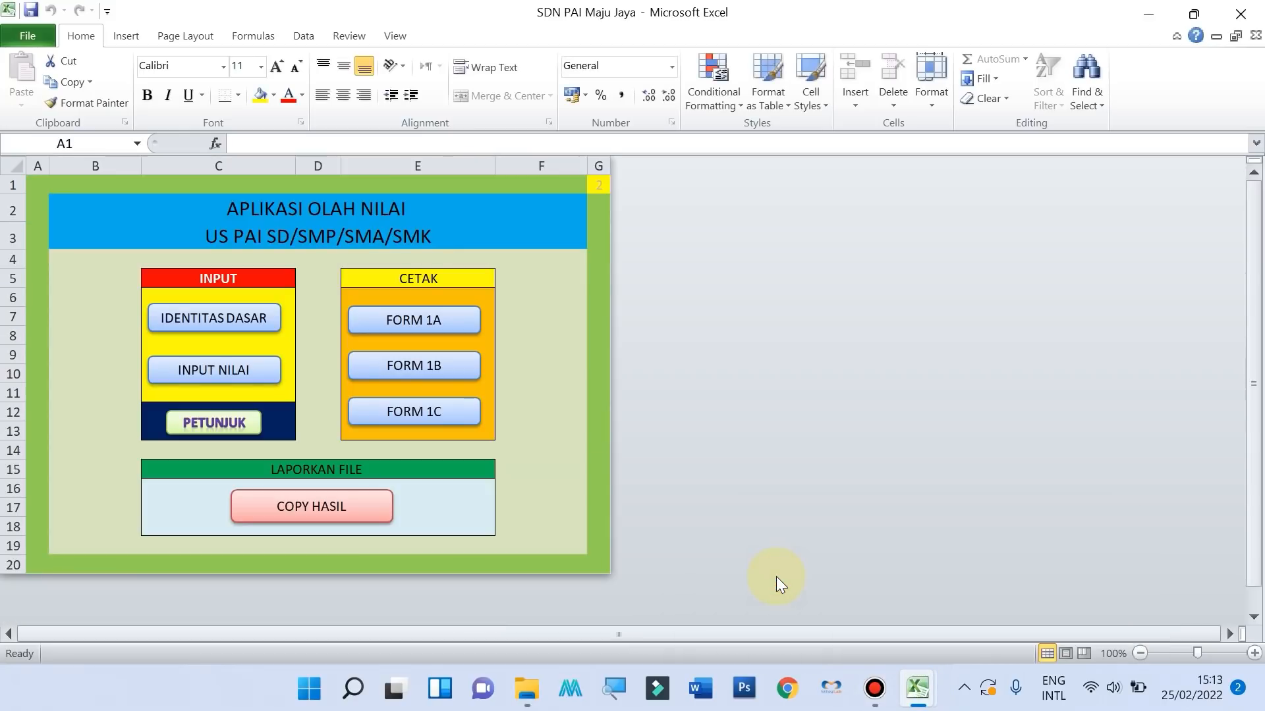
click(311, 513)
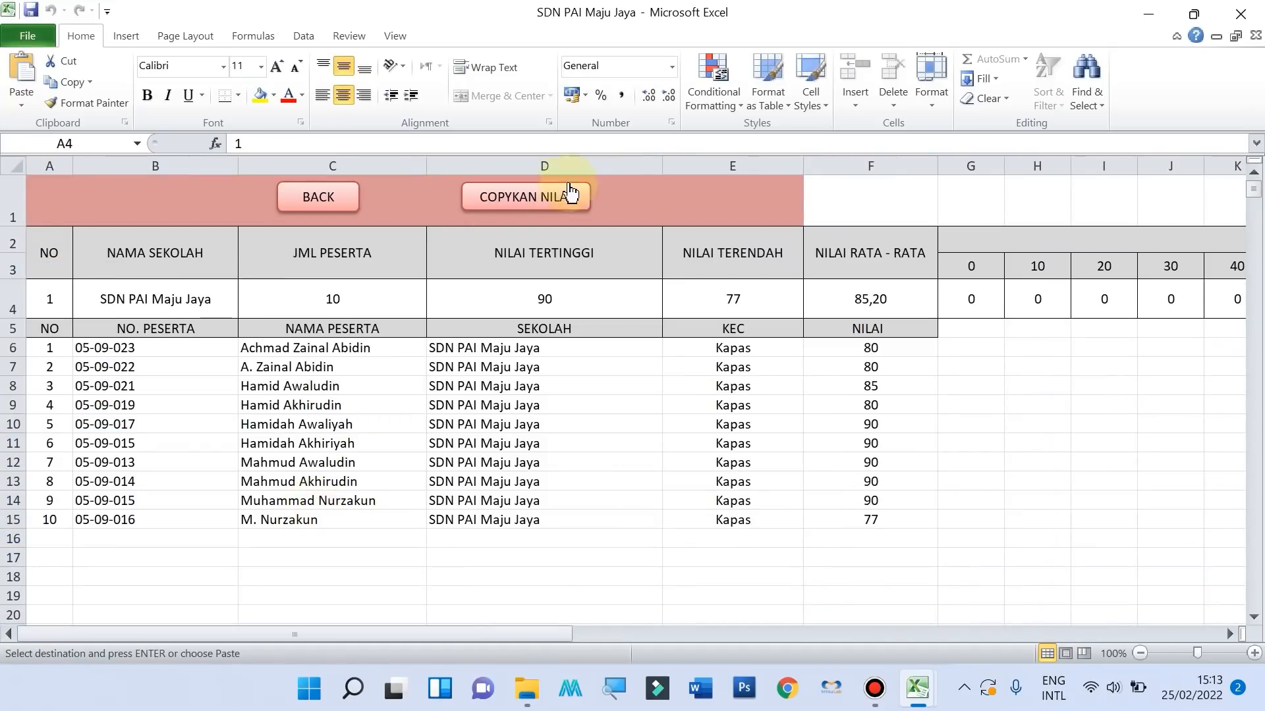
click(538, 206)
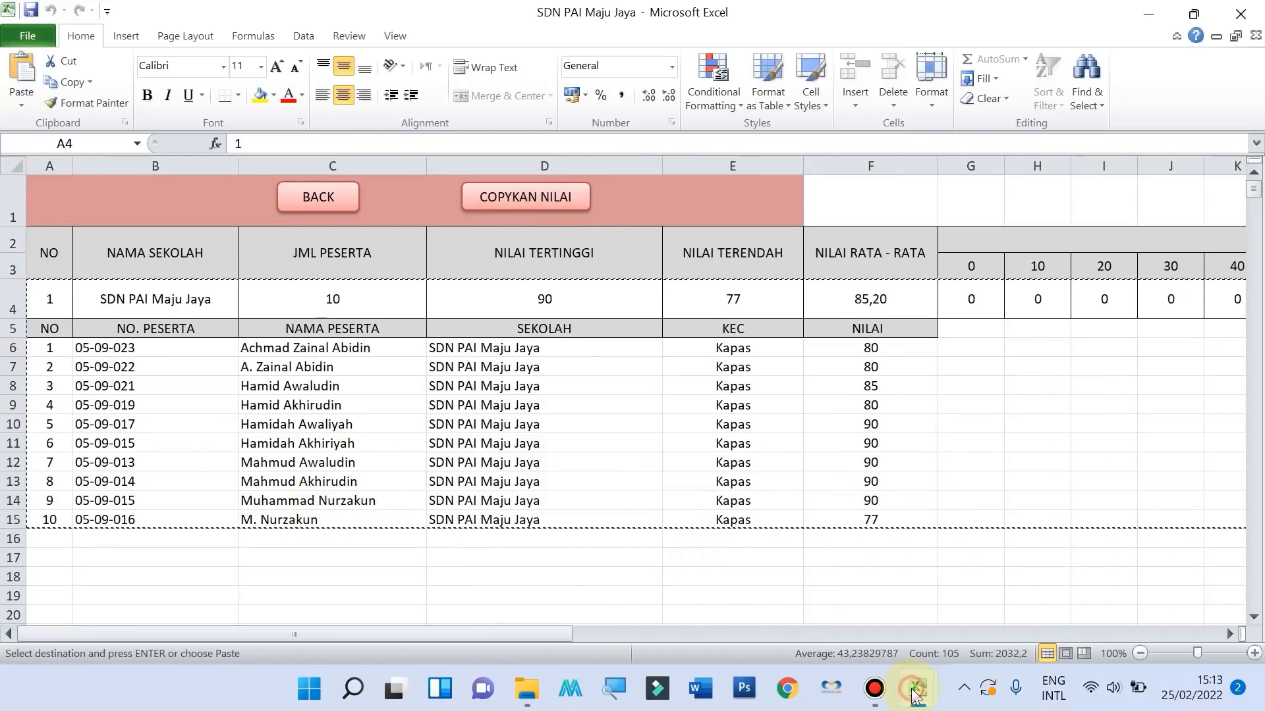
Paste the copied school results into the REKAP INPUT list of the KAB_KOTA workbook, and return to the home menu.
mouse_move(909, 688)
click(982, 596)
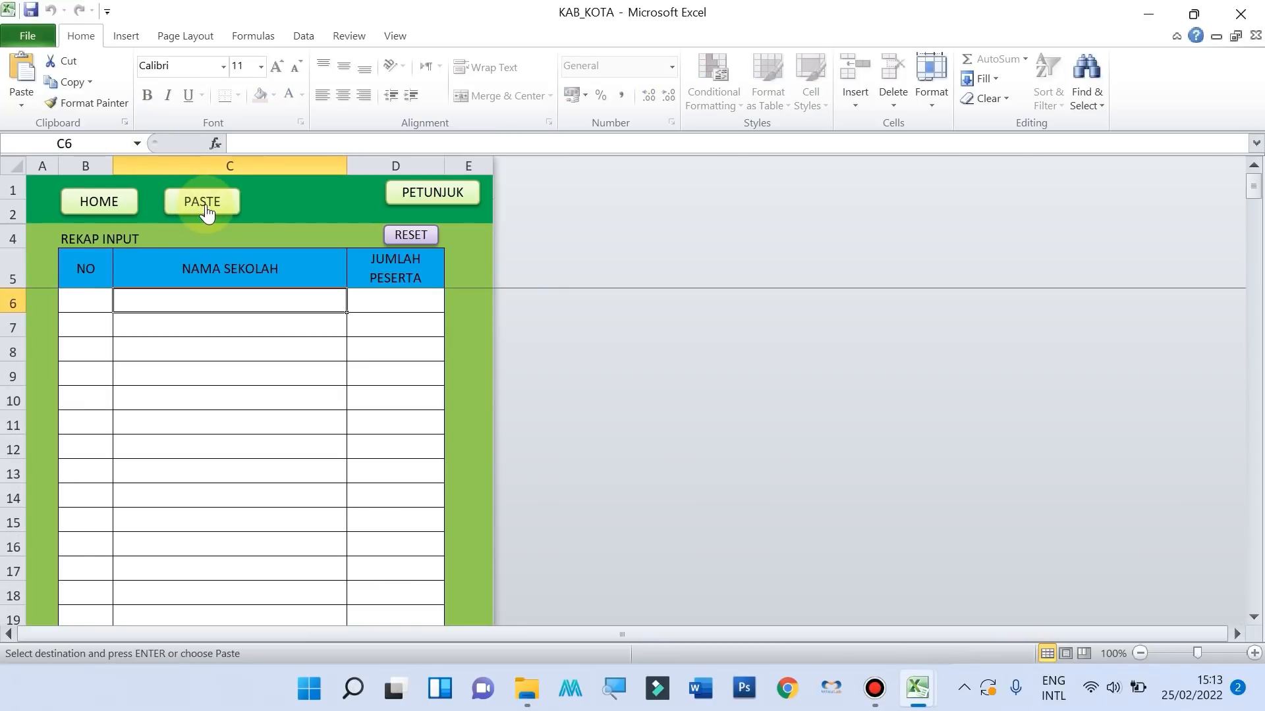
click(205, 210)
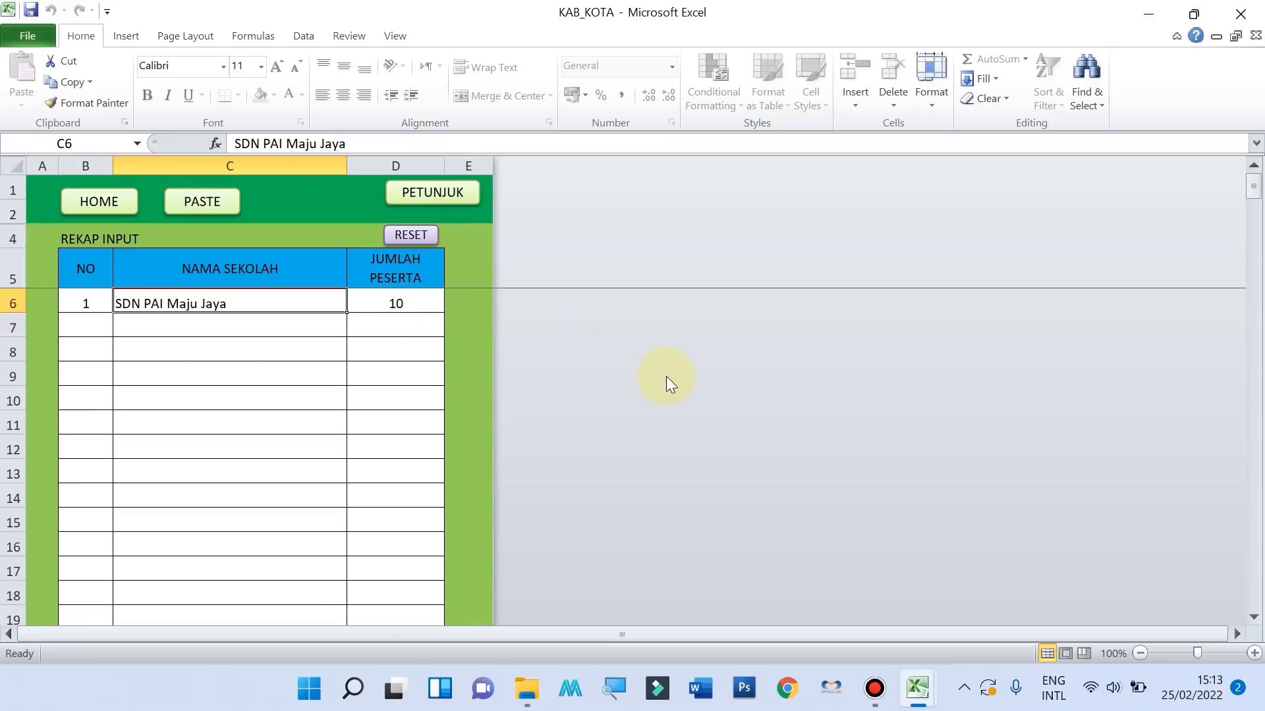
mouse_move(915, 681)
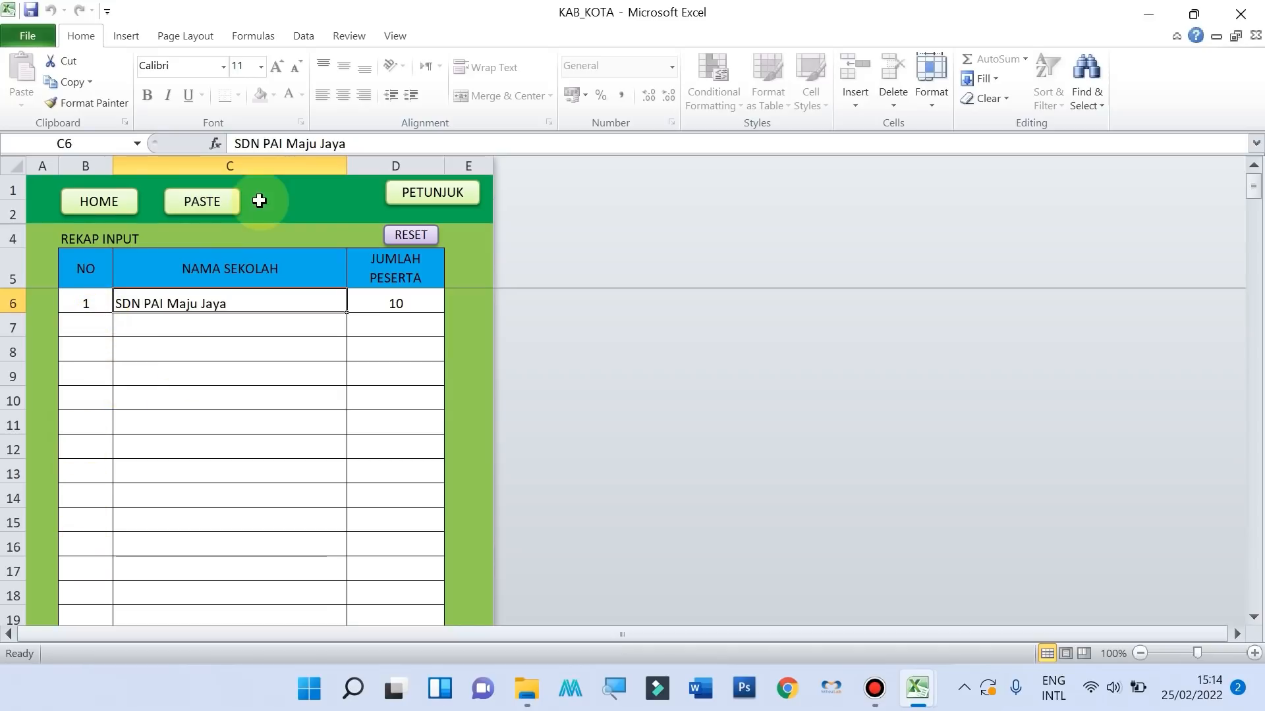
click(99, 204)
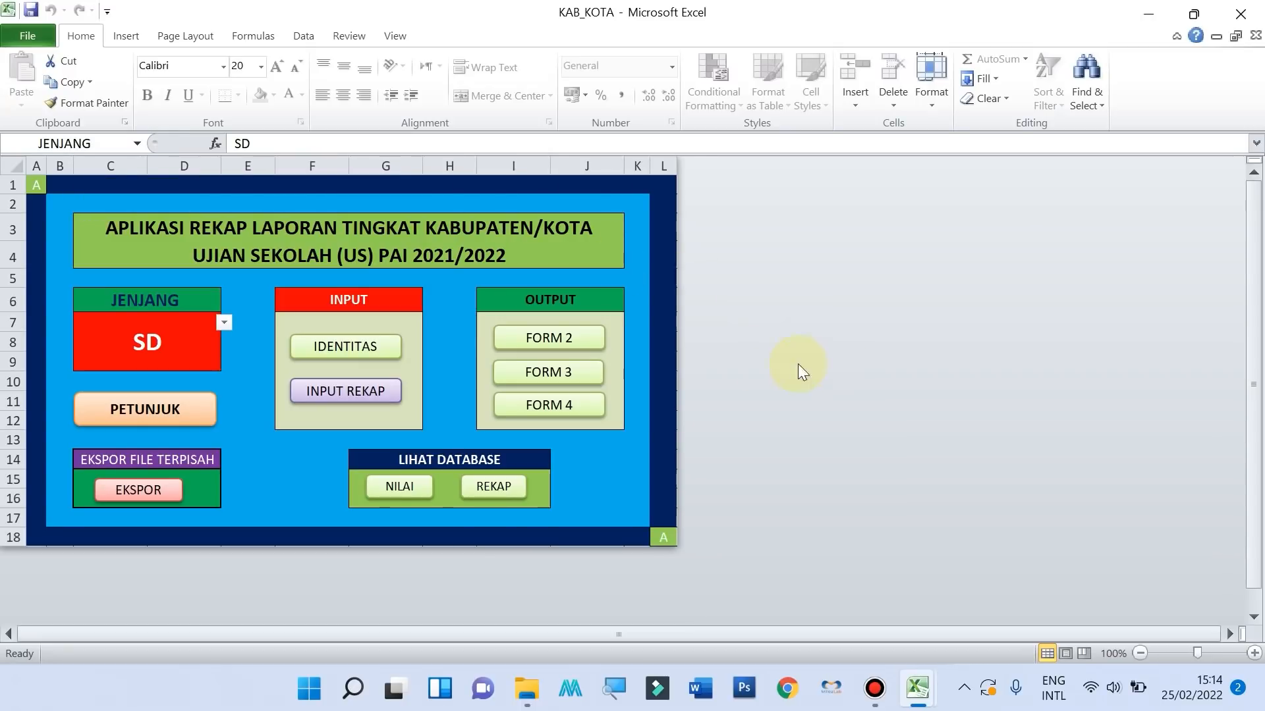
View the FORM 2A regency-level US PAI results report, and return to the home menu.
click(555, 342)
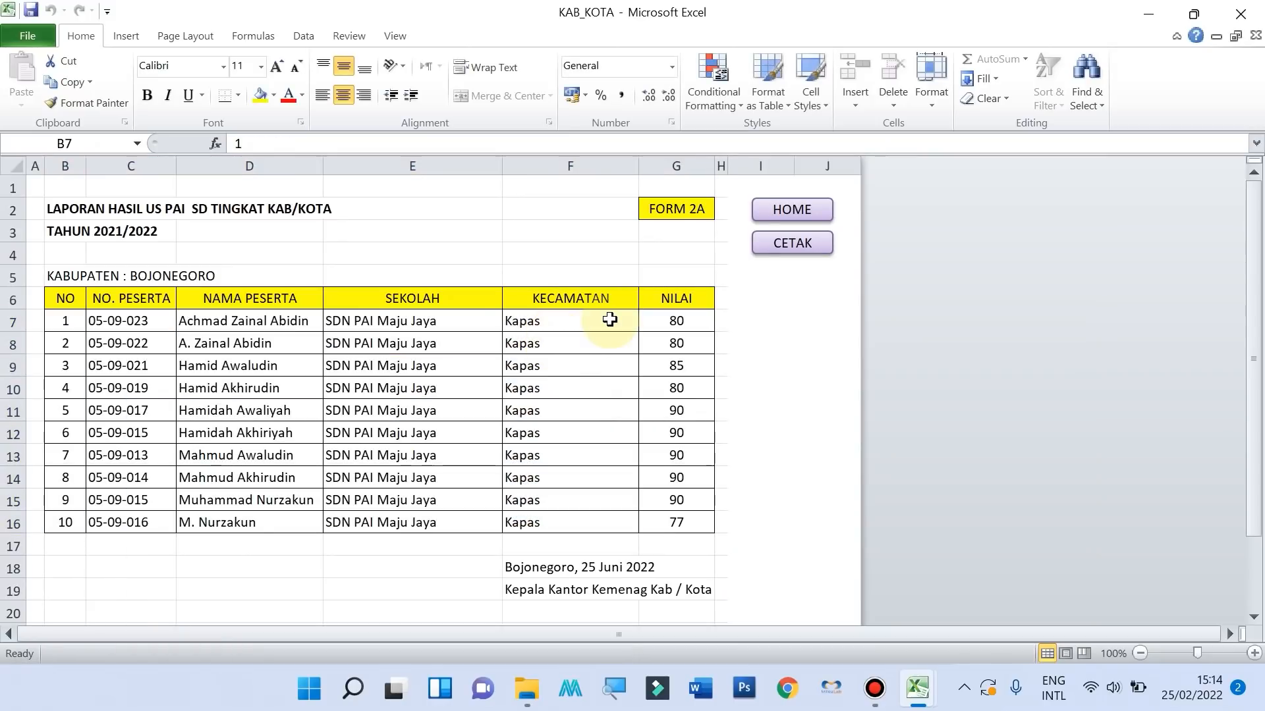
drag(1256, 191, 1258, 187)
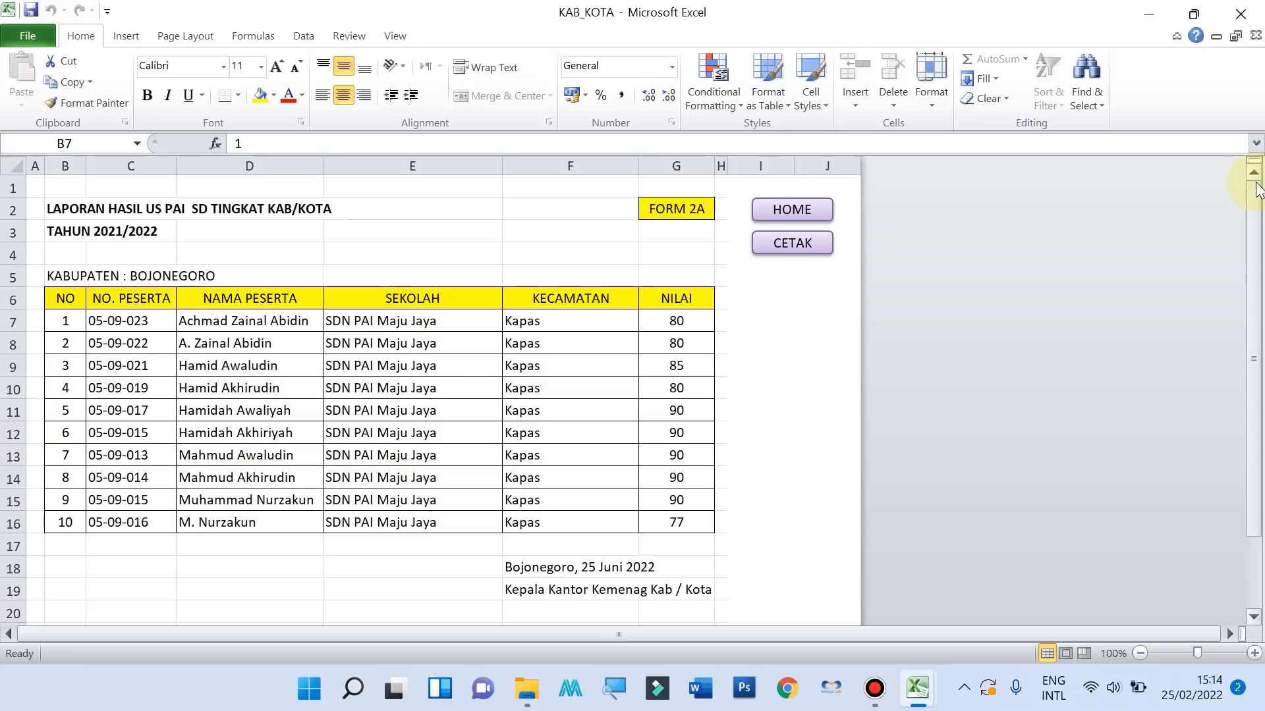
mouse_move(1253, 235)
mouse_down()
mouse_move(1262, 372)
mouse_move(1257, 240)
mouse_move(1251, 387)
mouse_move(1252, 250)
mouse_up()
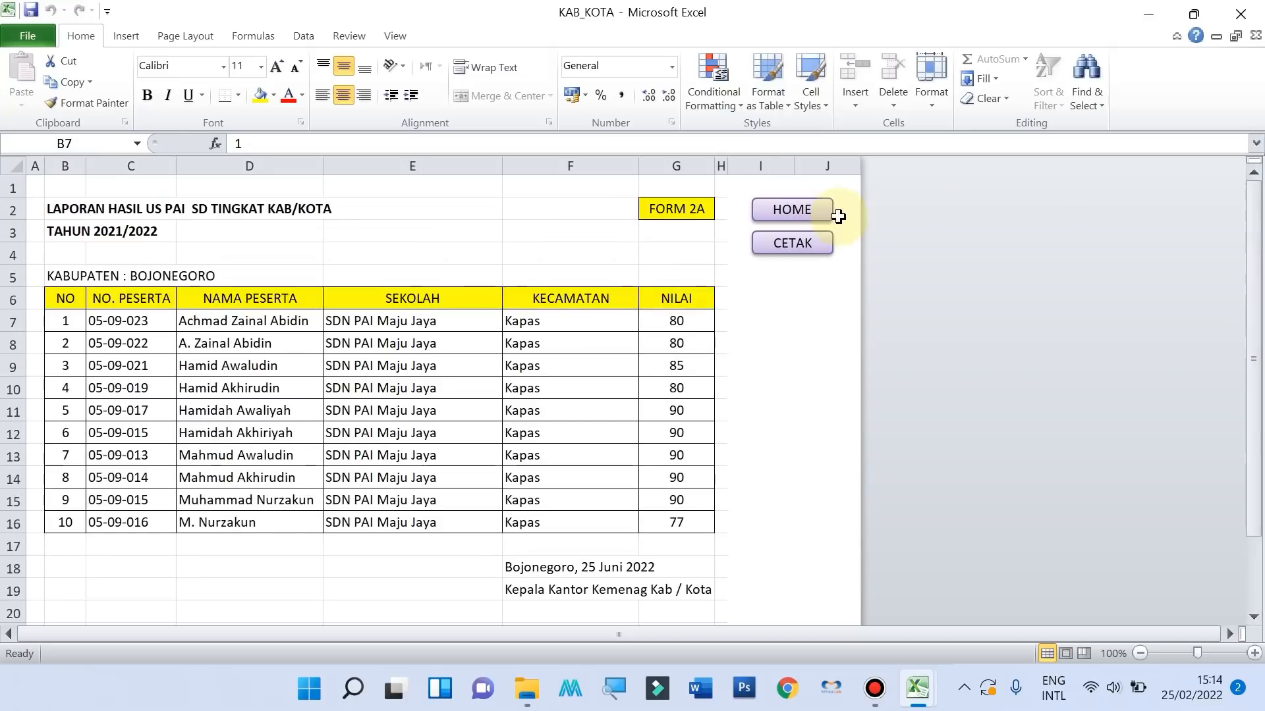
click(792, 211)
View the FORM 3A regency-level score distribution report through its top-ten ranking and signature block, and return to the home menu.
click(555, 372)
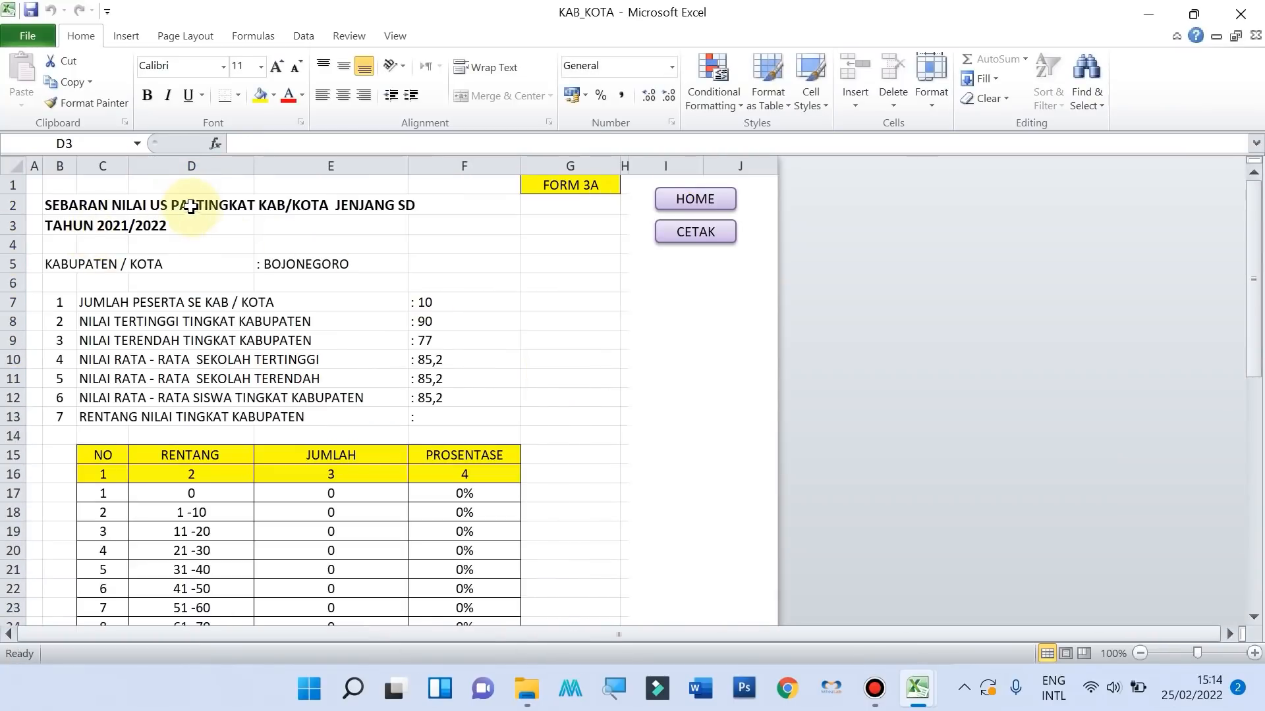
click(1259, 239)
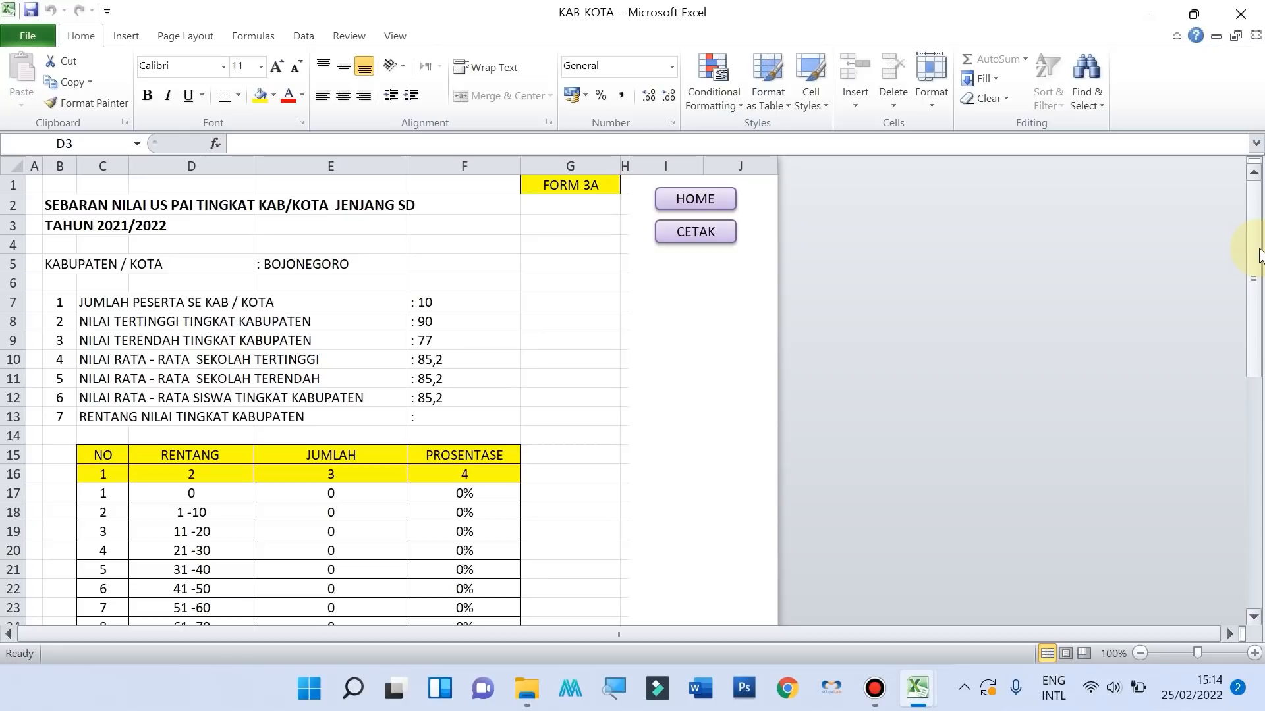
drag(1258, 254, 1259, 461)
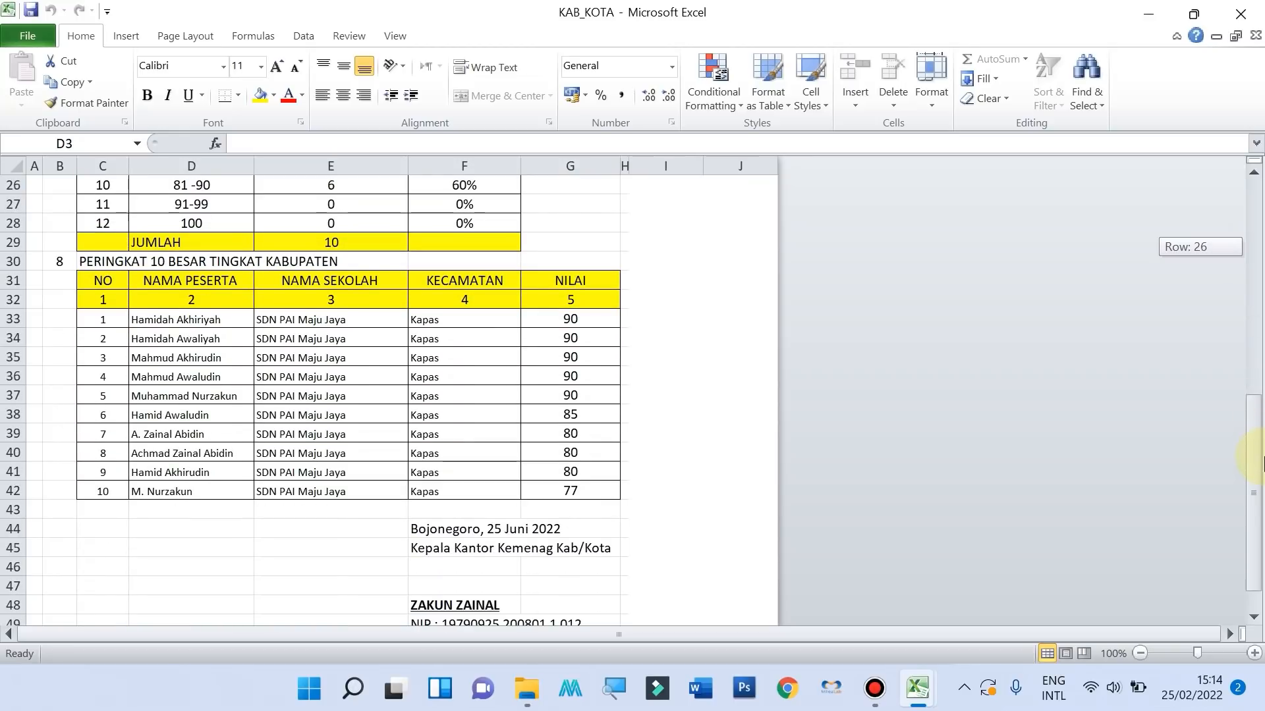
drag(1261, 461, 1195, 93)
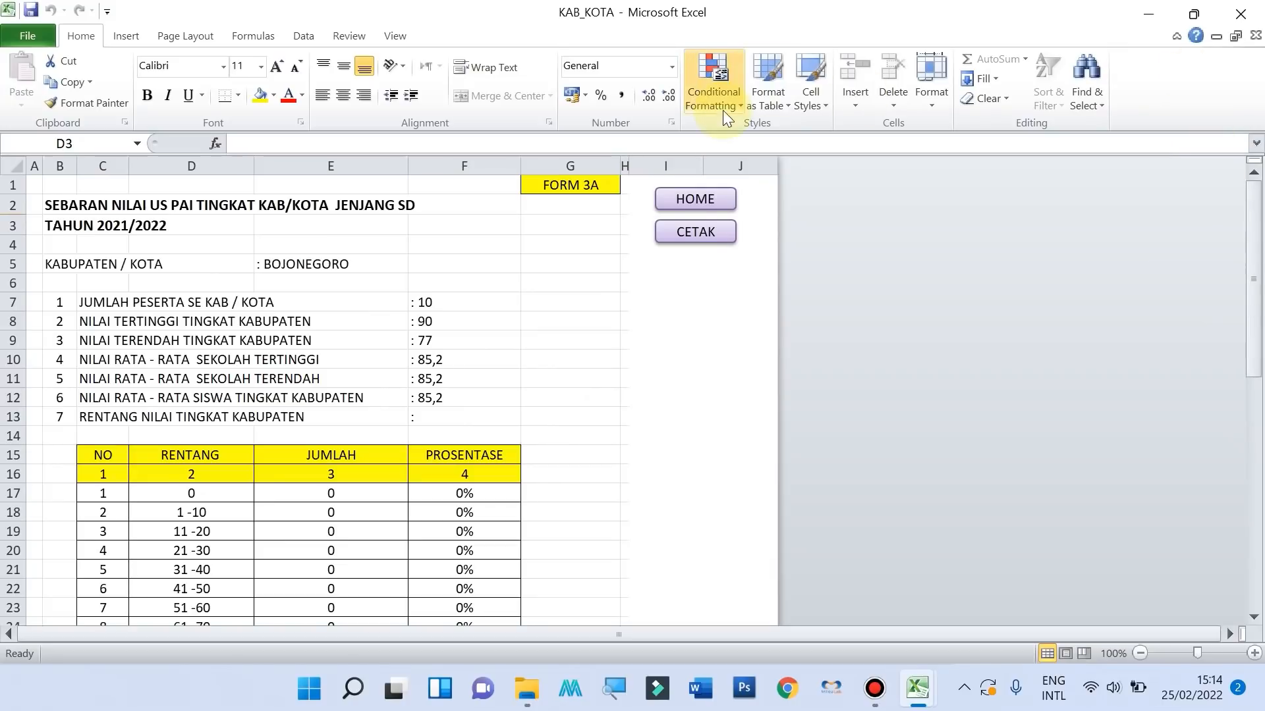
click(698, 198)
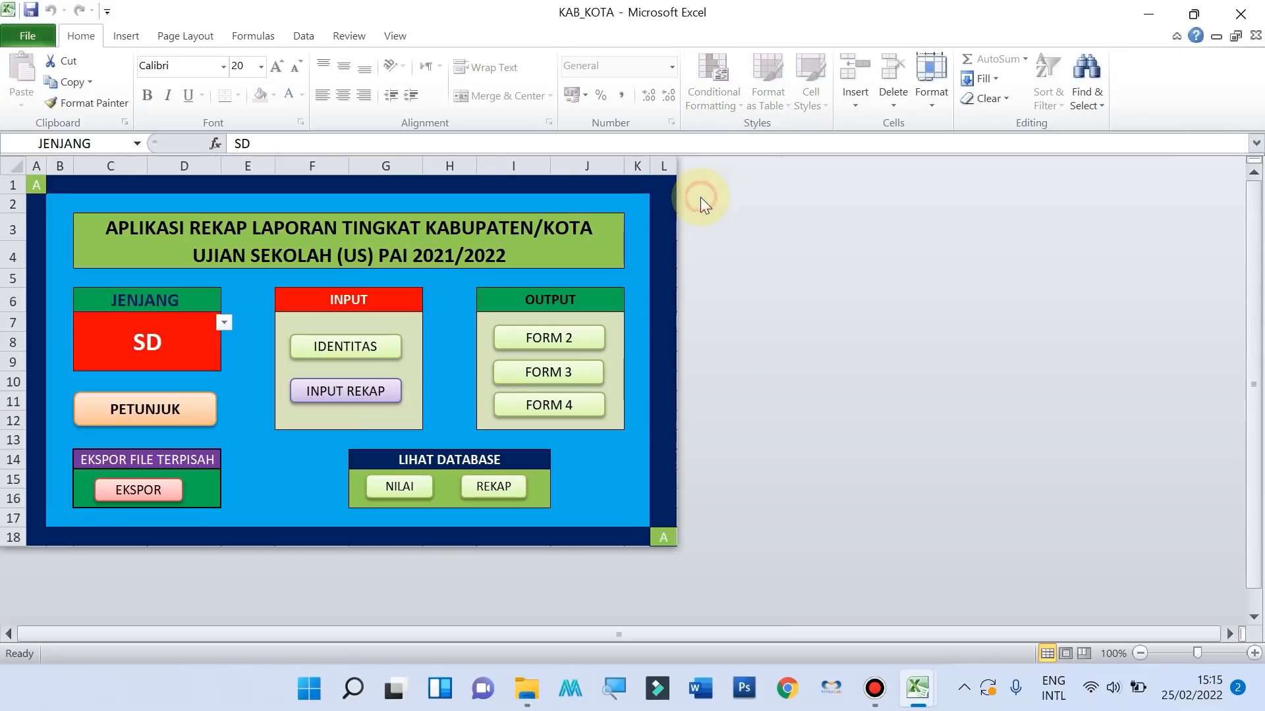
View the FORM 4A regency-level recap of school scores, and return to the home menu.
click(550, 404)
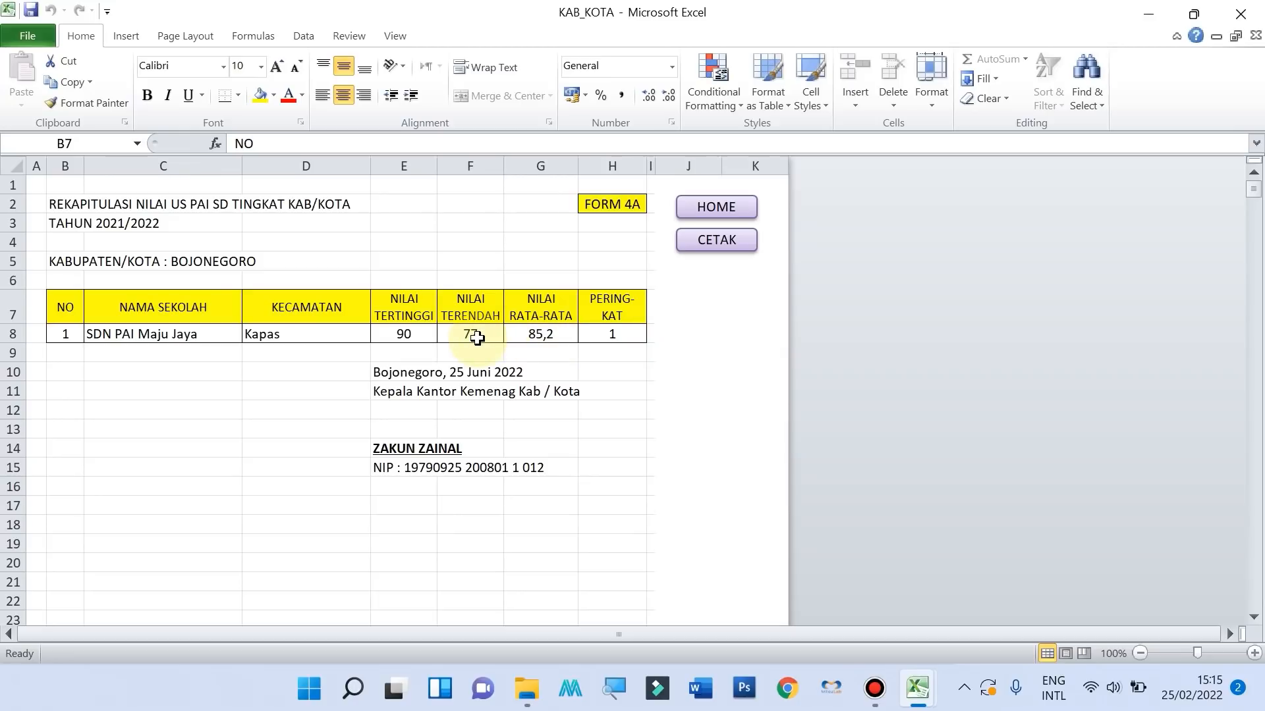
click(706, 207)
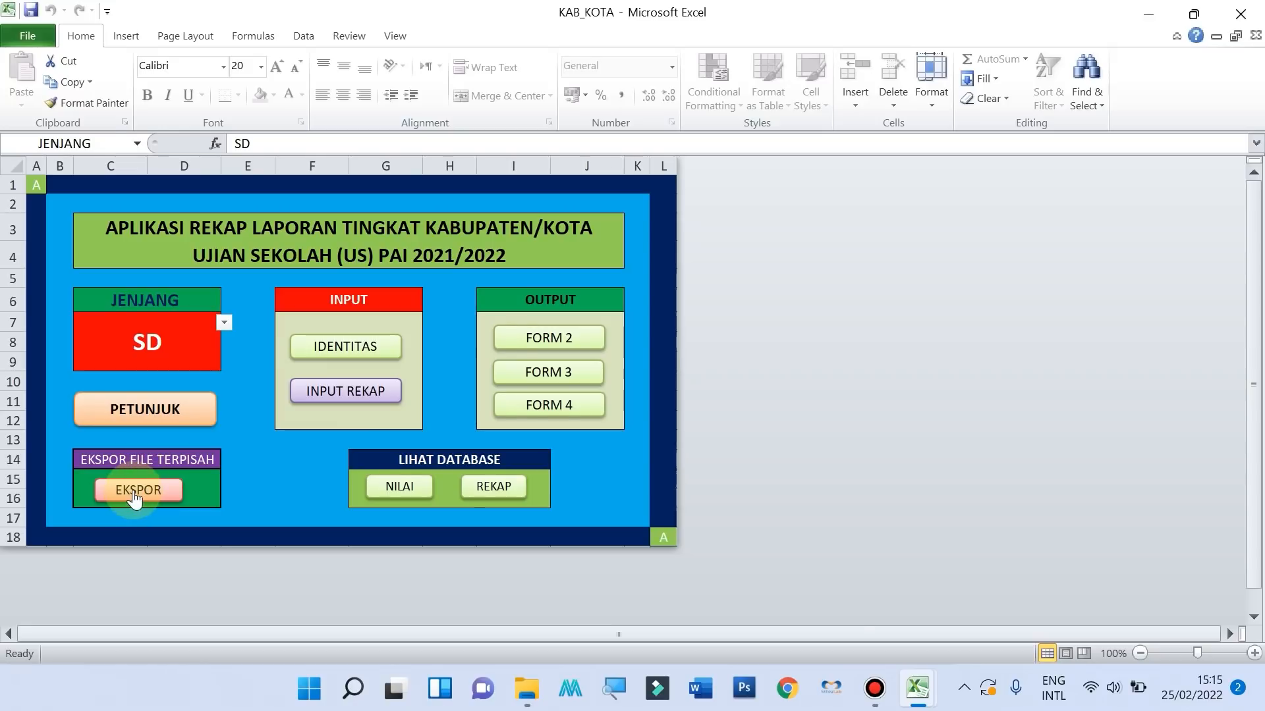
Export the regency-level report forms to a separate workbook, and switch back to the KAB_KOTA workbook.
click(135, 494)
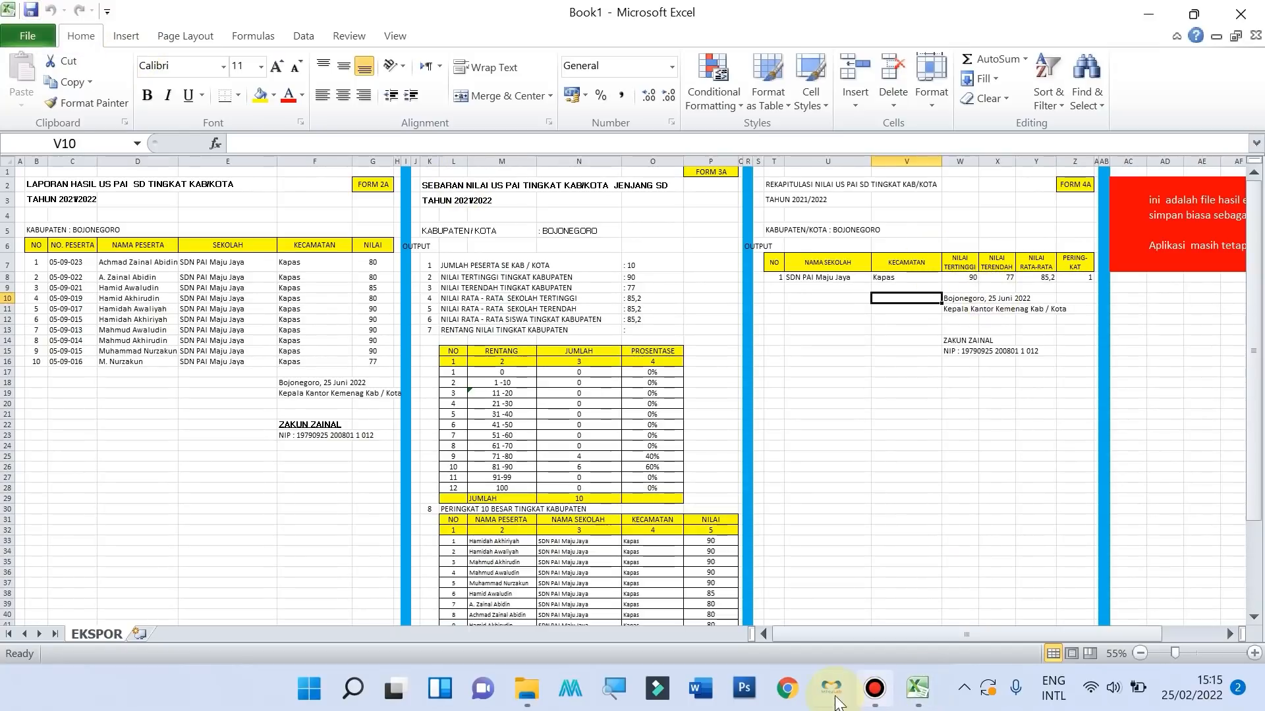
click(913, 697)
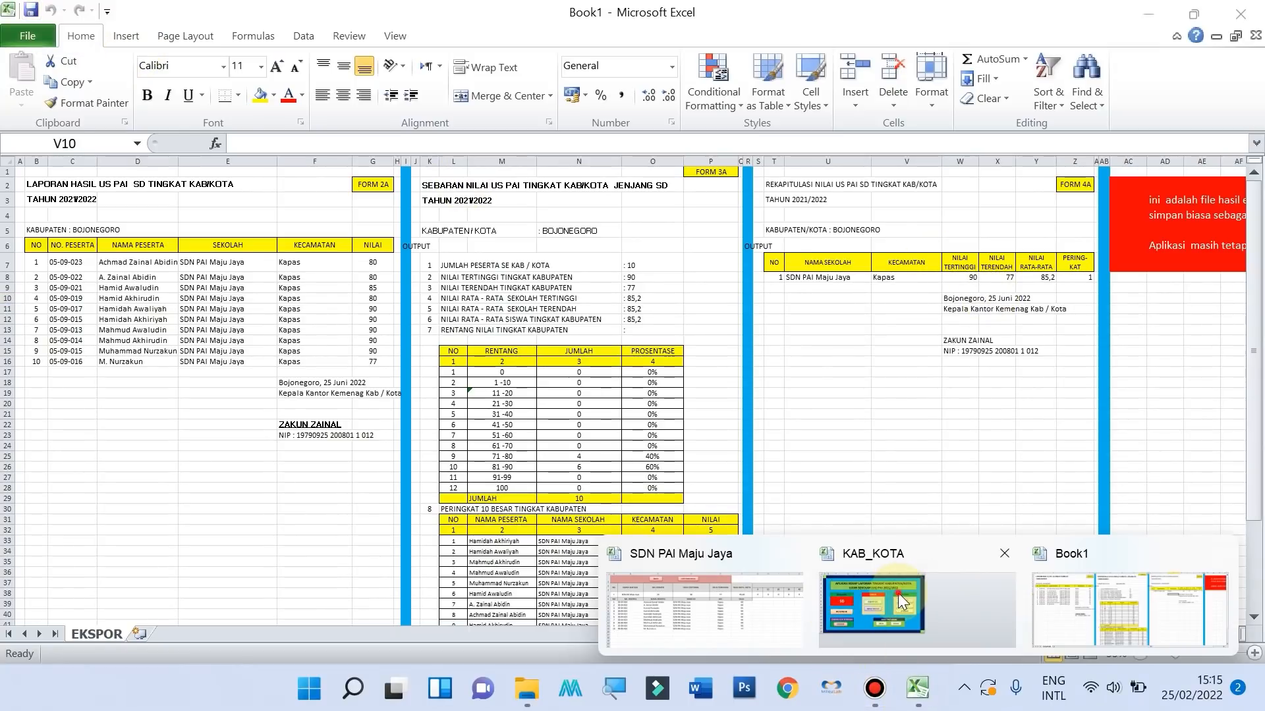
click(898, 593)
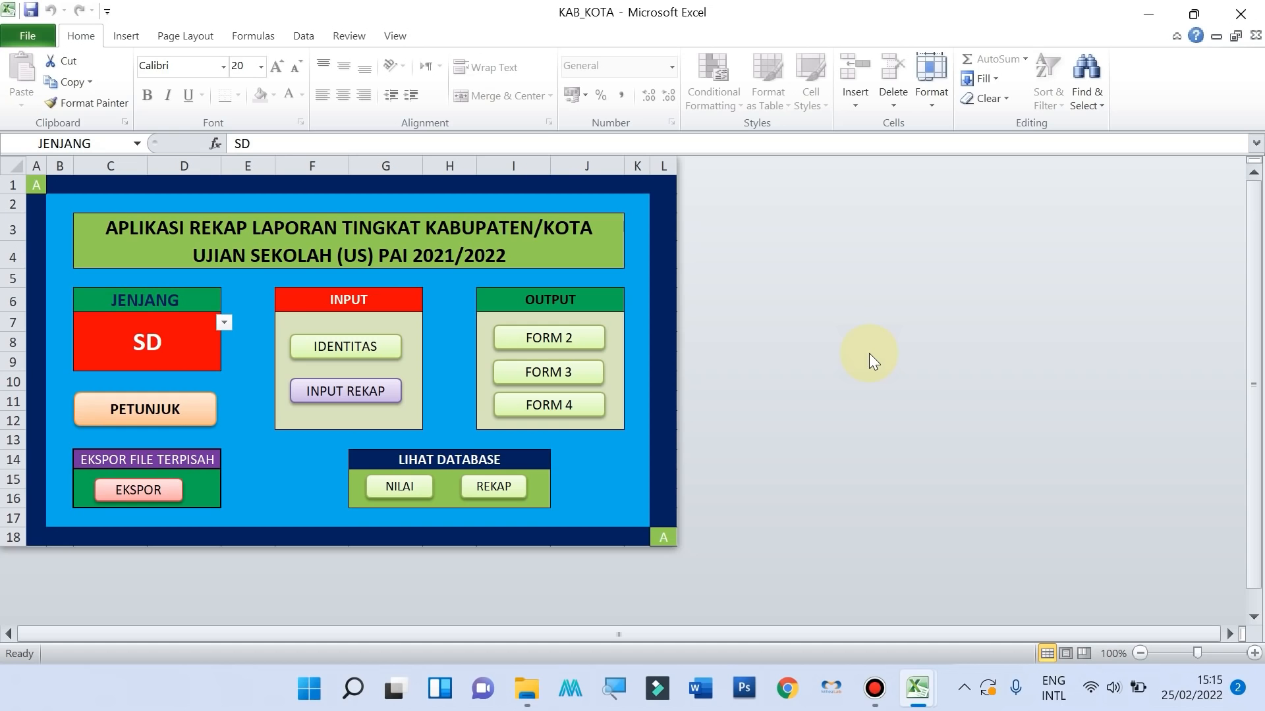
mouse_move(875, 689)
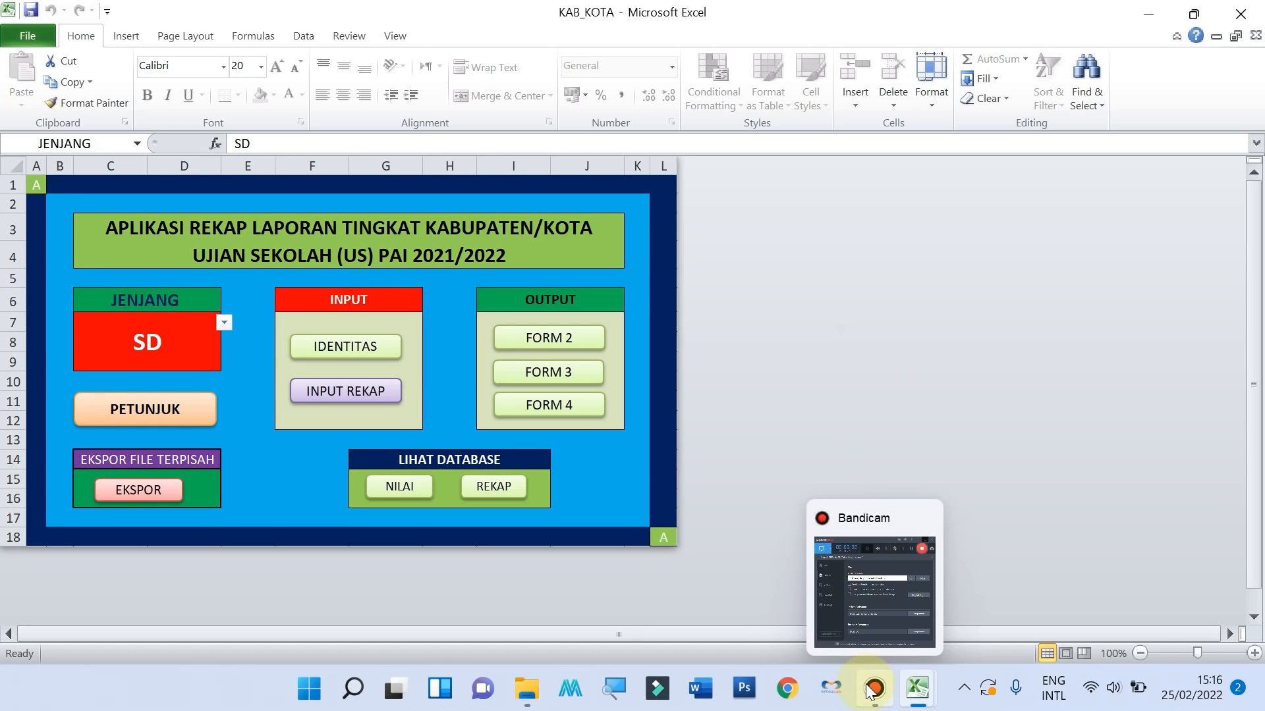